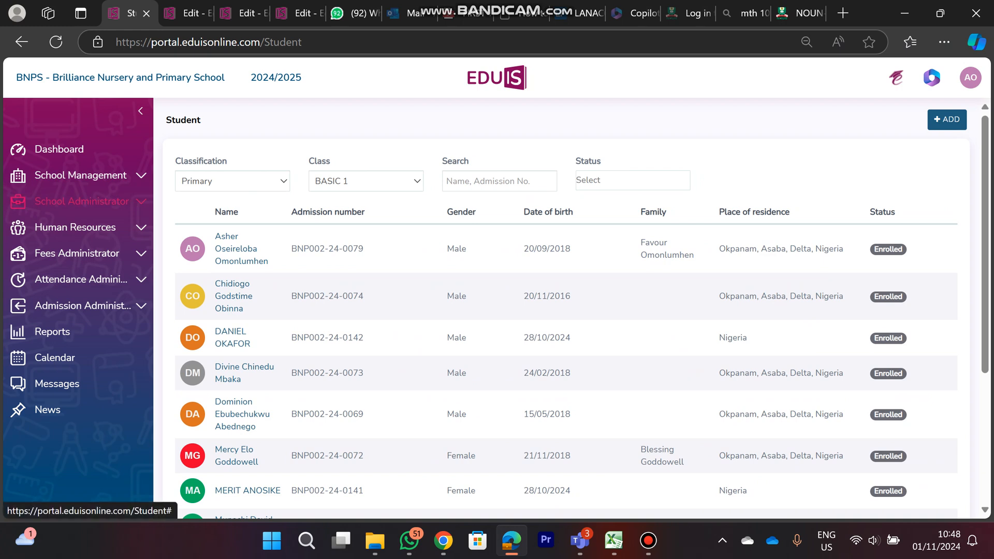
Open the school's parent list and start a new parent record
click(82, 201)
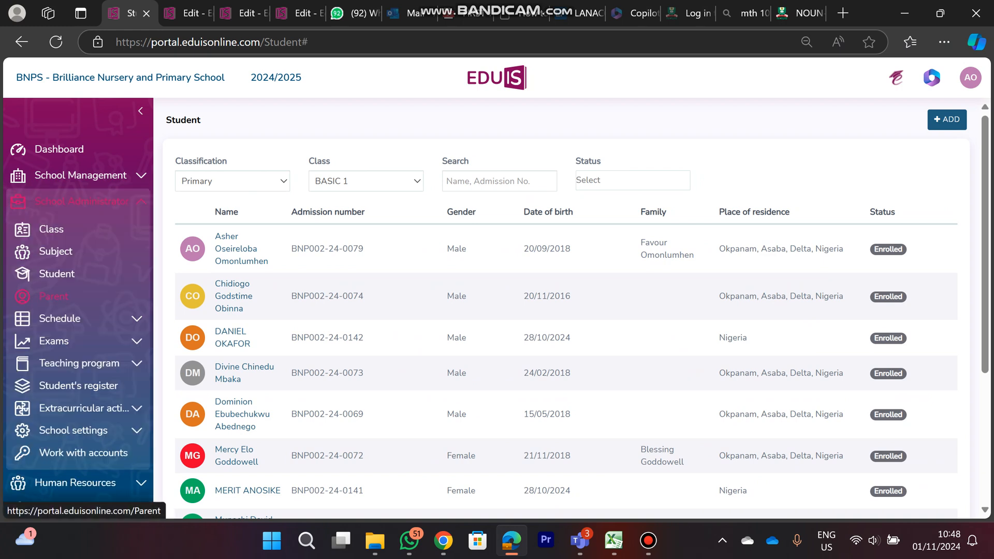
click(53, 296)
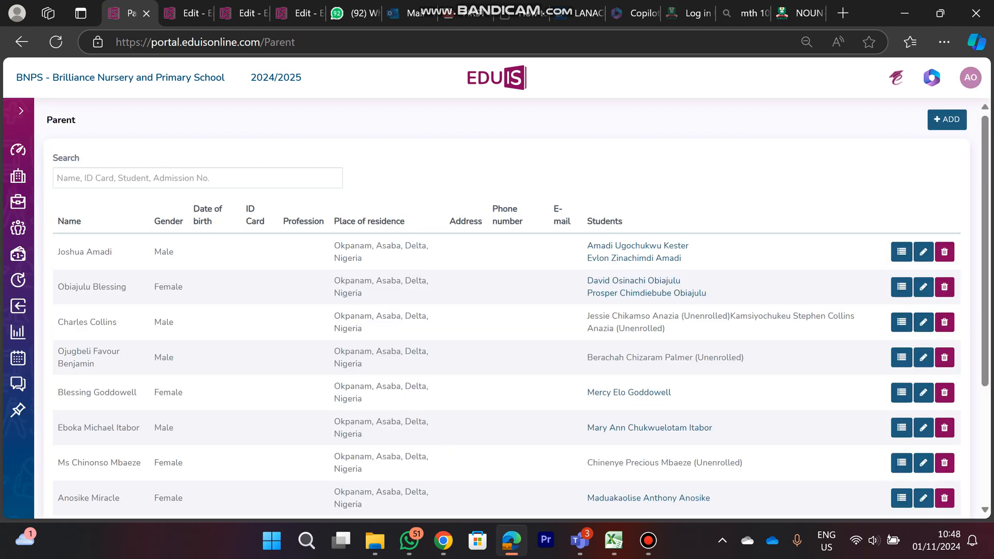
scroll(506, 331, down, 3)
scroll(507, 332, up, 3)
scroll(507, 309, down, 2)
scroll(506, 308, up, 2)
scroll(506, 308, down, 3)
scroll(506, 308, up, 3)
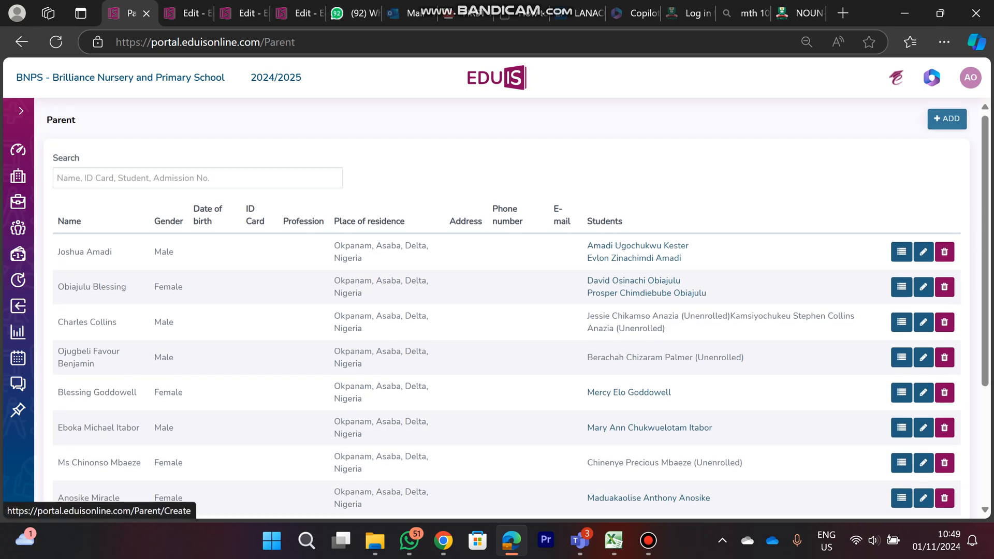
click(947, 119)
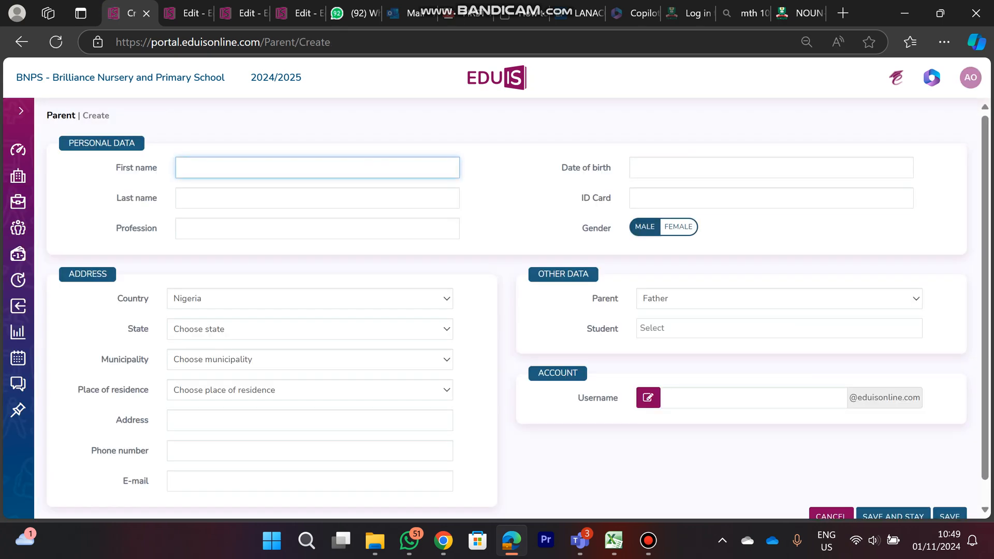
Enter "Demo" as the parent's first name and "Parent" as the last name
click(317, 167)
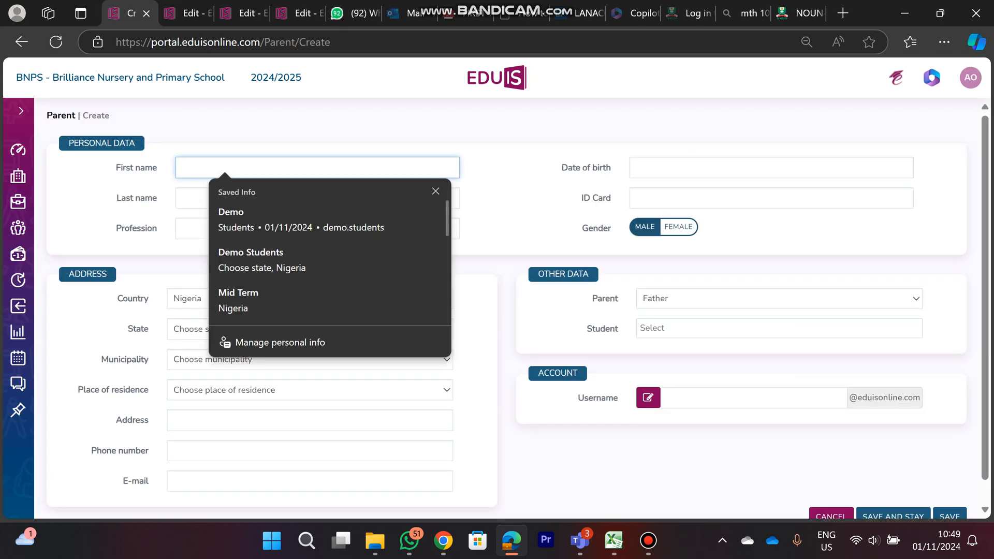
text(Demo)
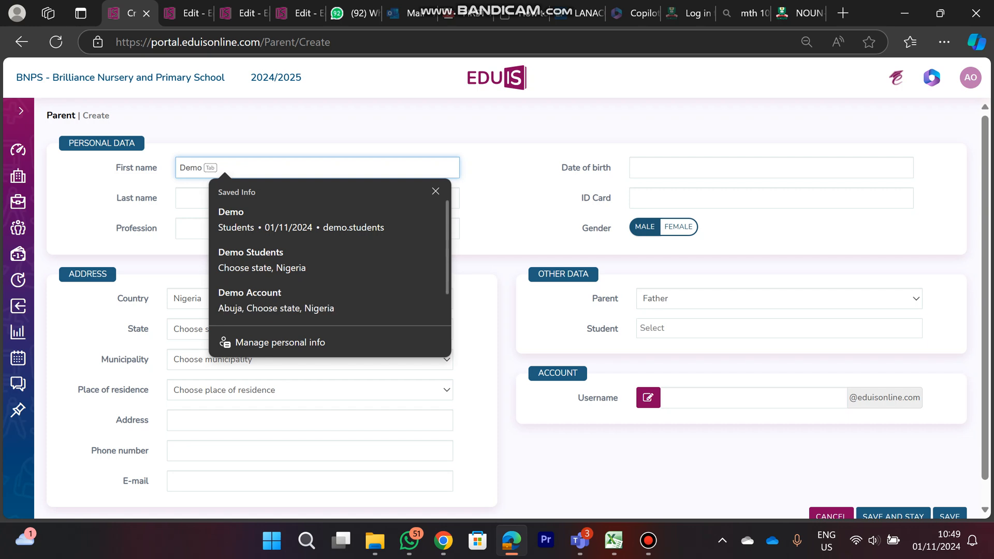
key(Tab)
text(Parent)
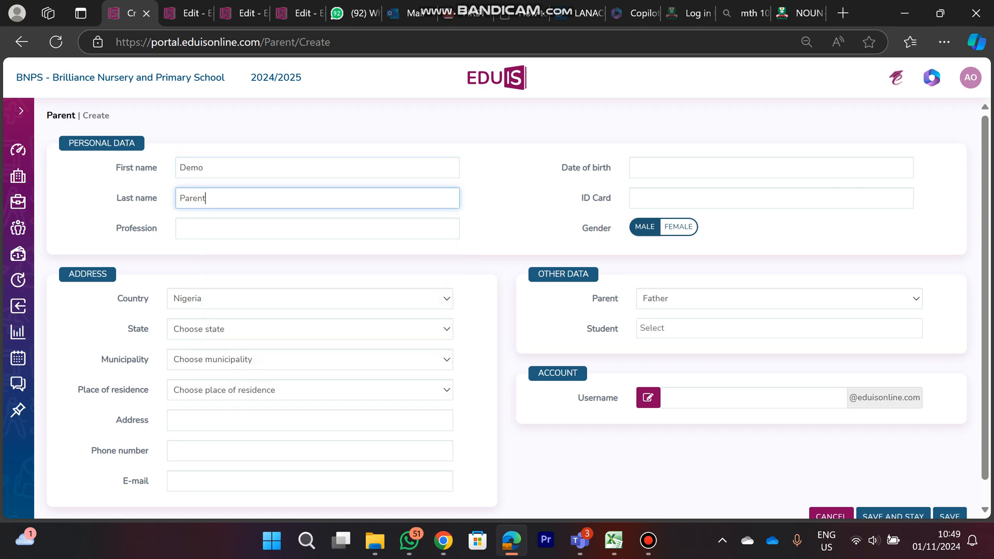
key(Tab)
click(772, 198)
scroll(516, 316, down, 1)
scroll(517, 316, up, 1)
click(772, 199)
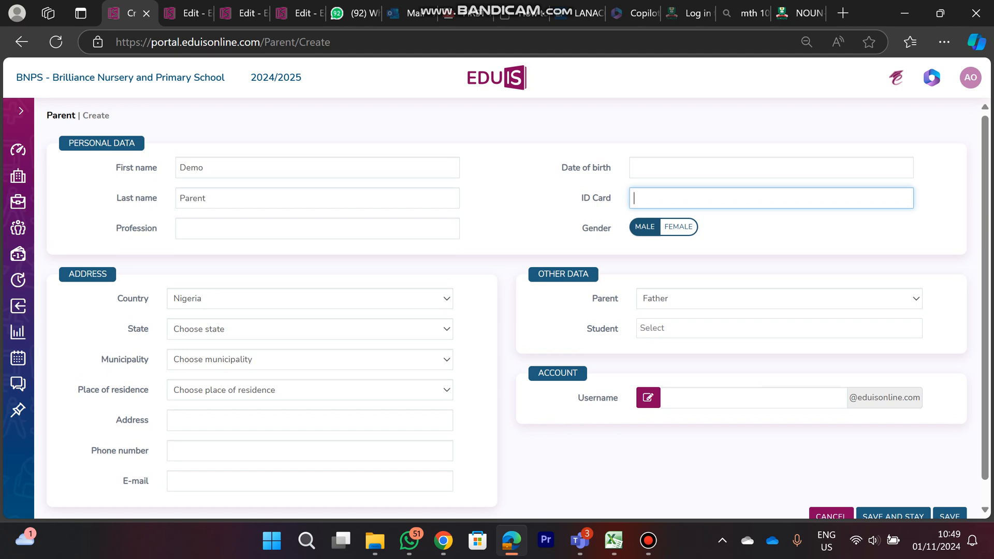
Fill in the parent's address with the saved Abuja, Nigeria entry
click(309, 421)
click(309, 451)
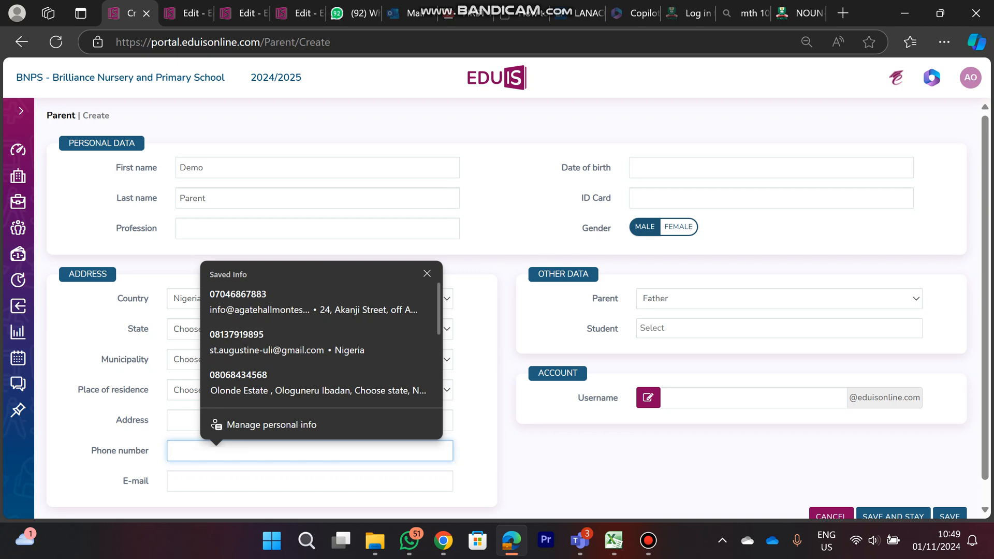
click(751, 236)
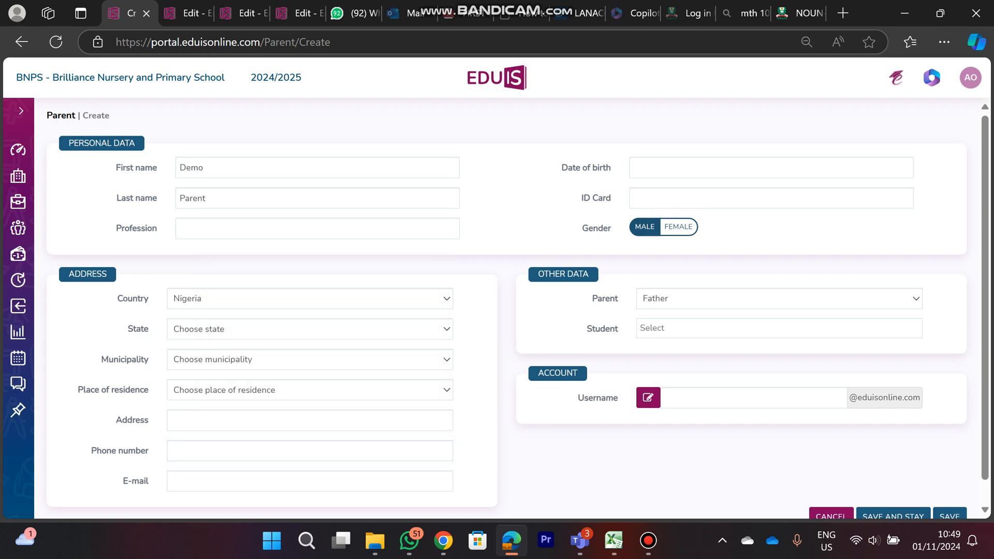
click(309, 421)
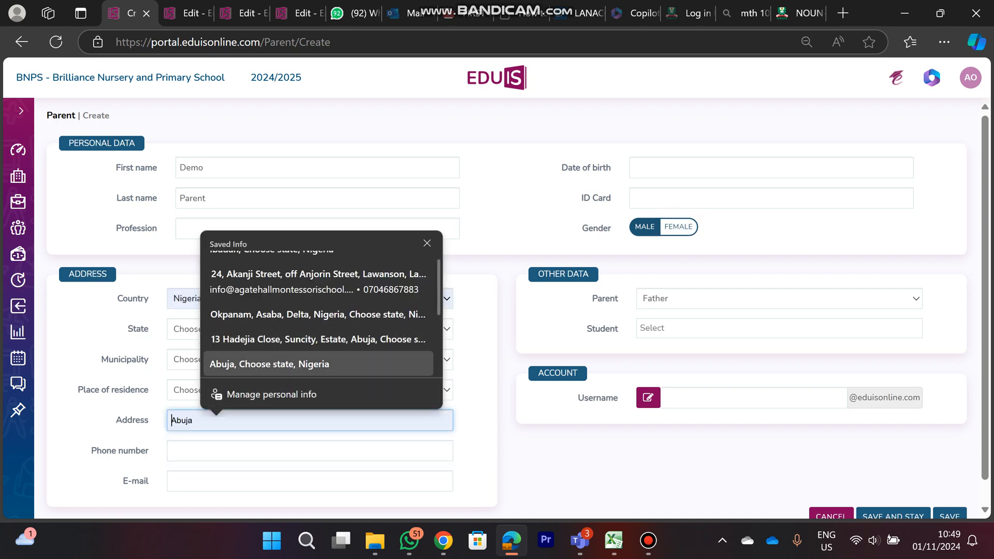
click(319, 364)
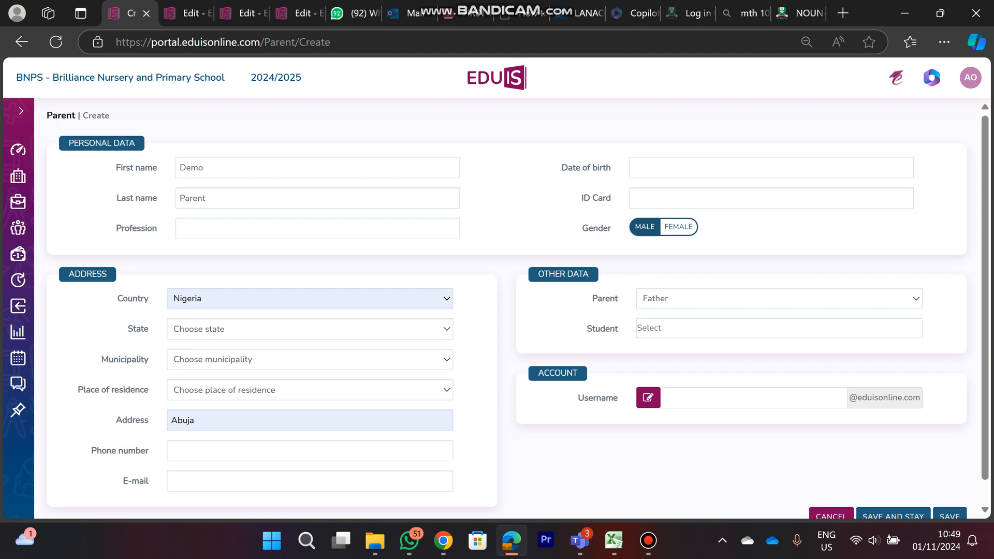
Set the parent type to Mother and the gender to Female
click(779, 299)
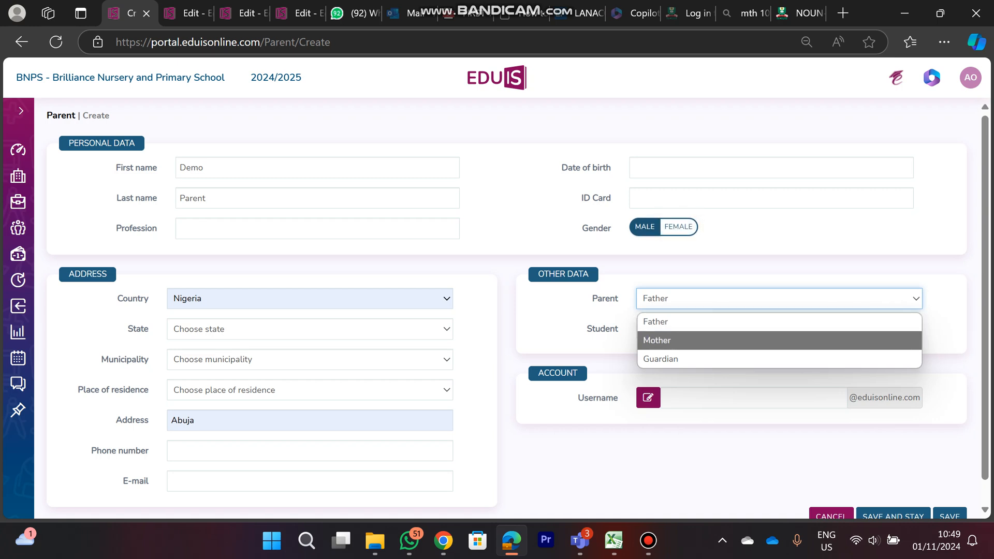
key(Return)
click(678, 227)
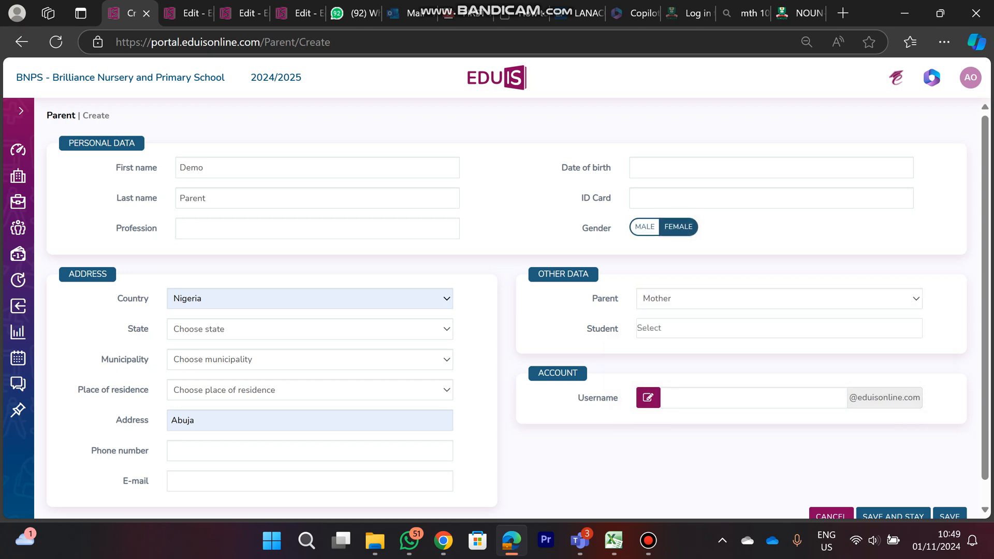
Find the BASIC 5 student "Demo Students" by searching for "demo" and link it to the parent
click(779, 328)
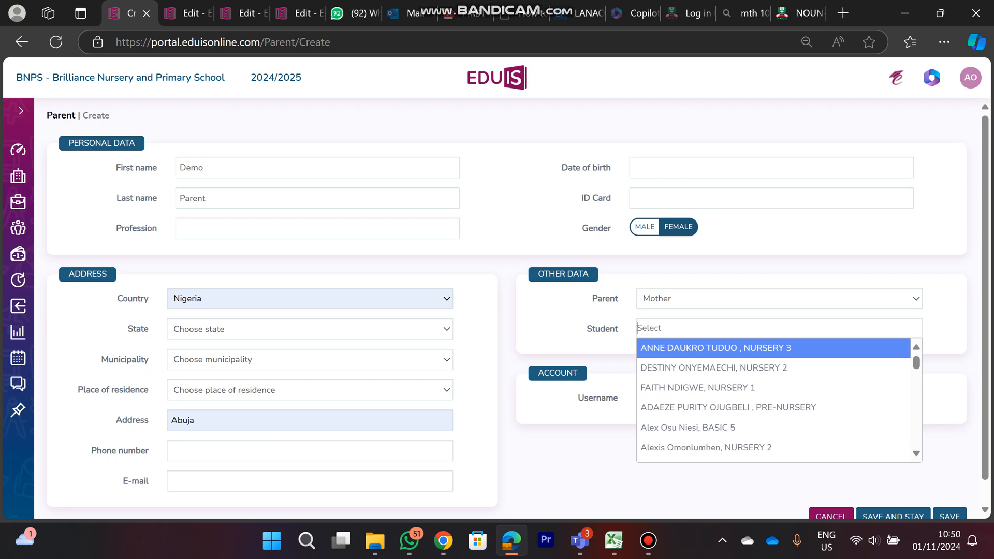
text(demo)
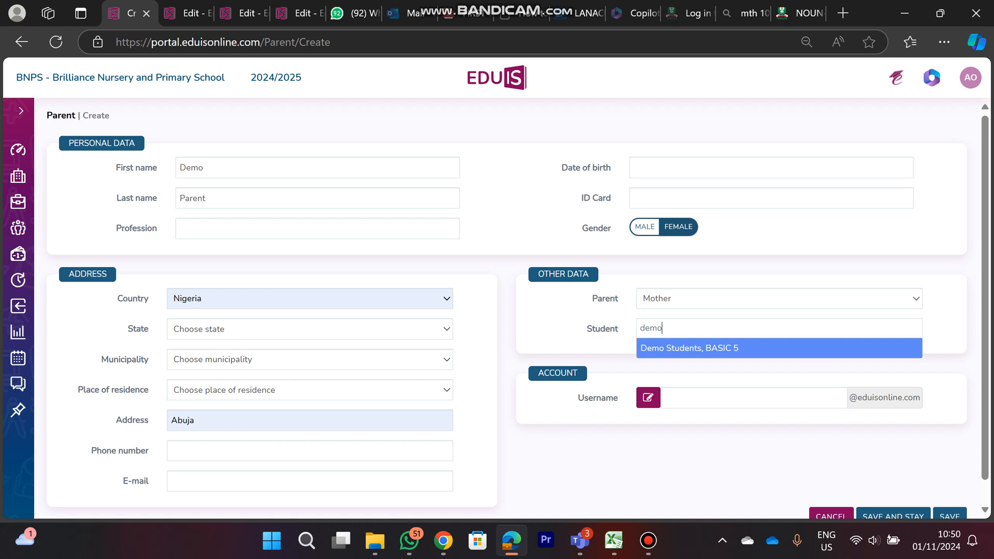
key(Return)
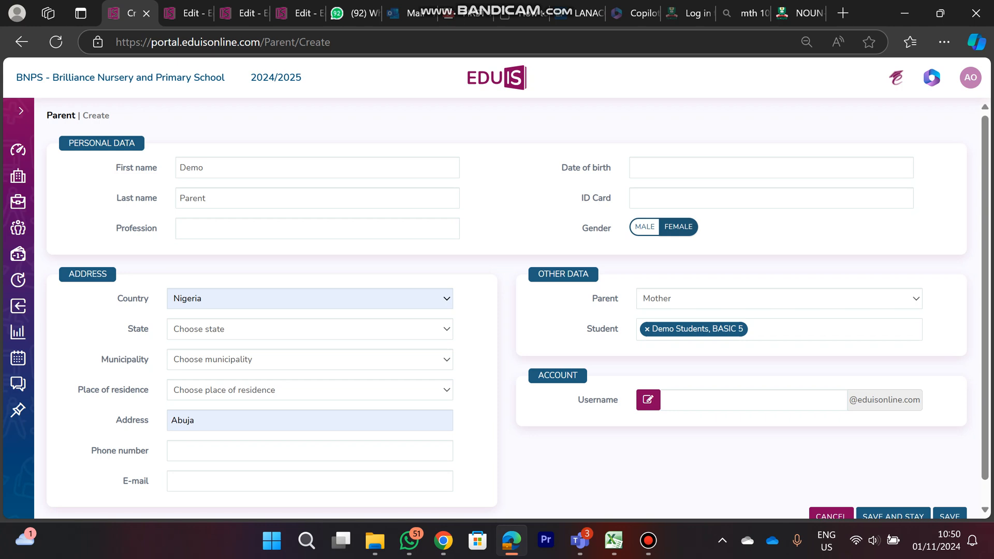
Try linking a NURSERY 3 and a NURSERY 2 student to the parent as well, and remove both again
click(779, 330)
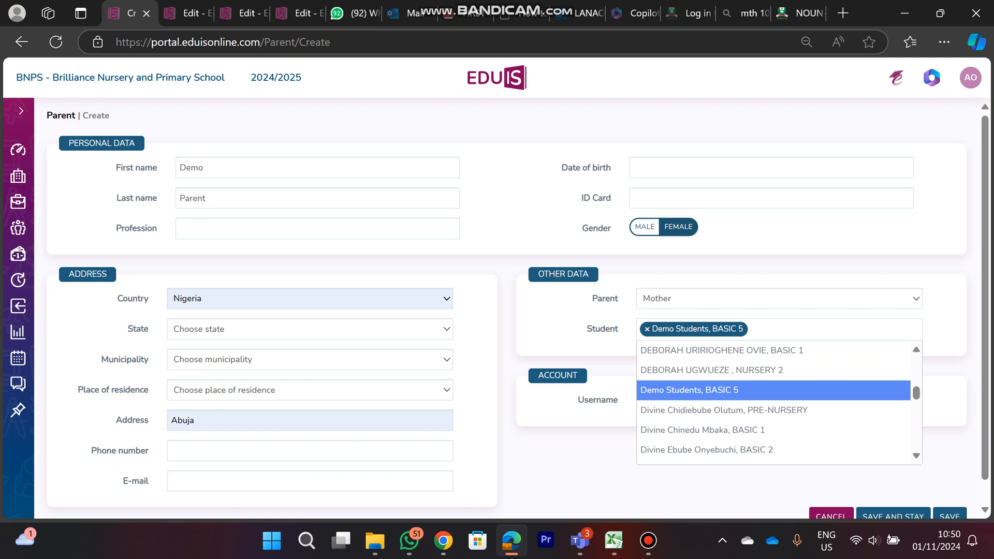
scroll(774, 400, down, 10)
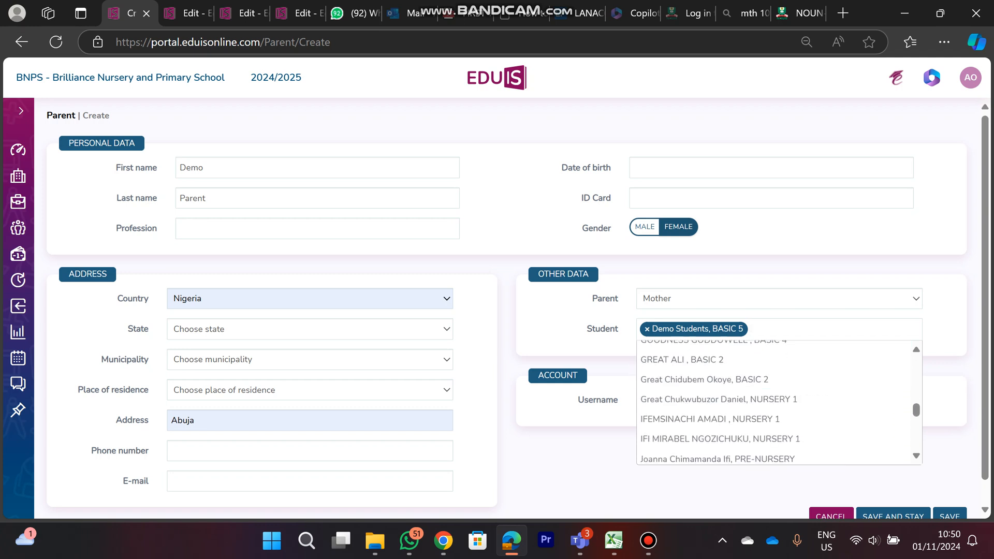
scroll(773, 396, down, 10)
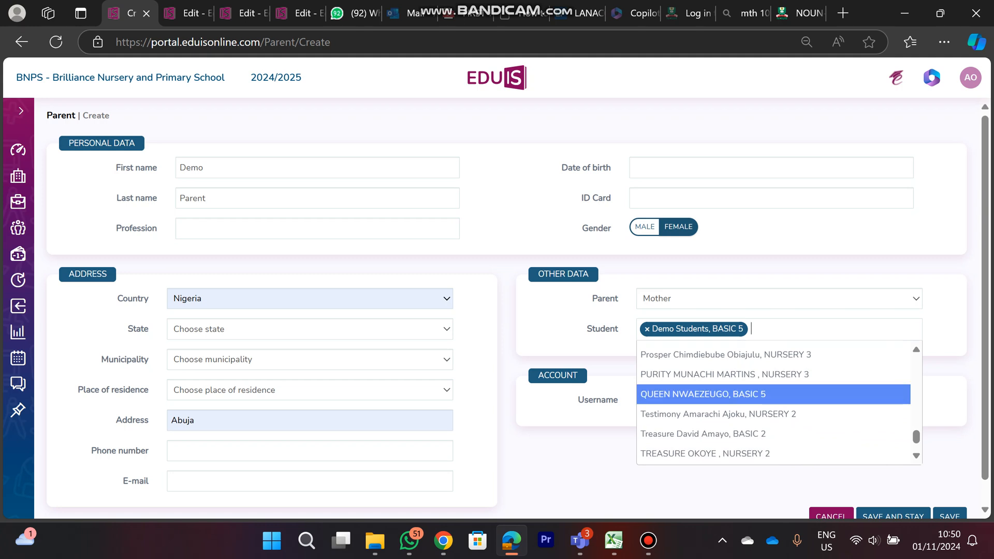
scroll(773, 399, down, 2)
scroll(773, 399, up, 15)
scroll(773, 399, down, 2)
scroll(773, 398, up, 10)
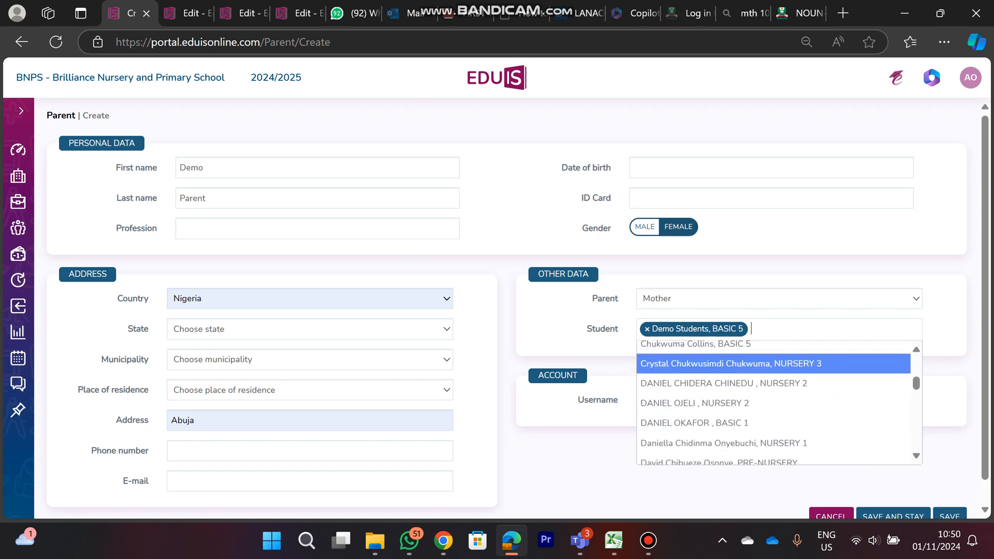
click(773, 363)
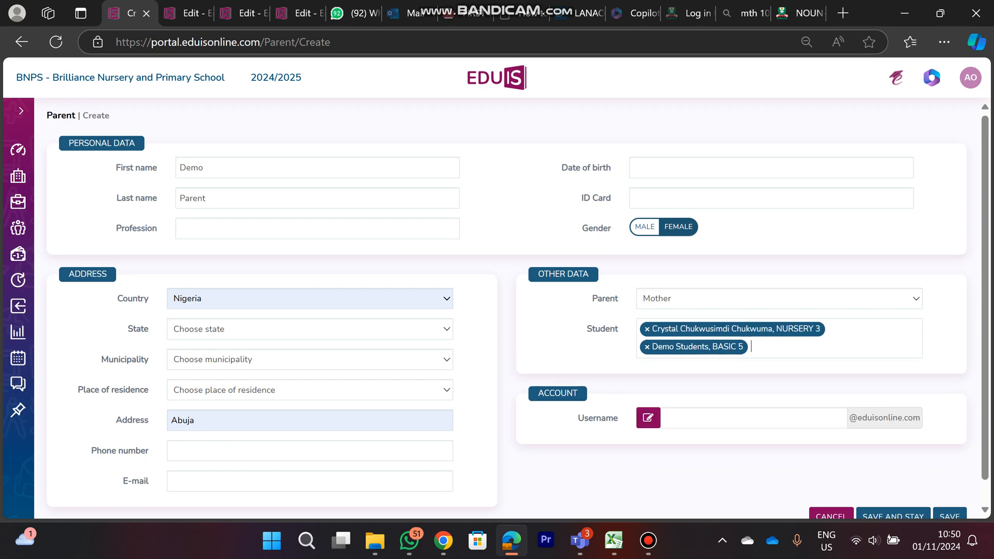
click(780, 348)
click(774, 408)
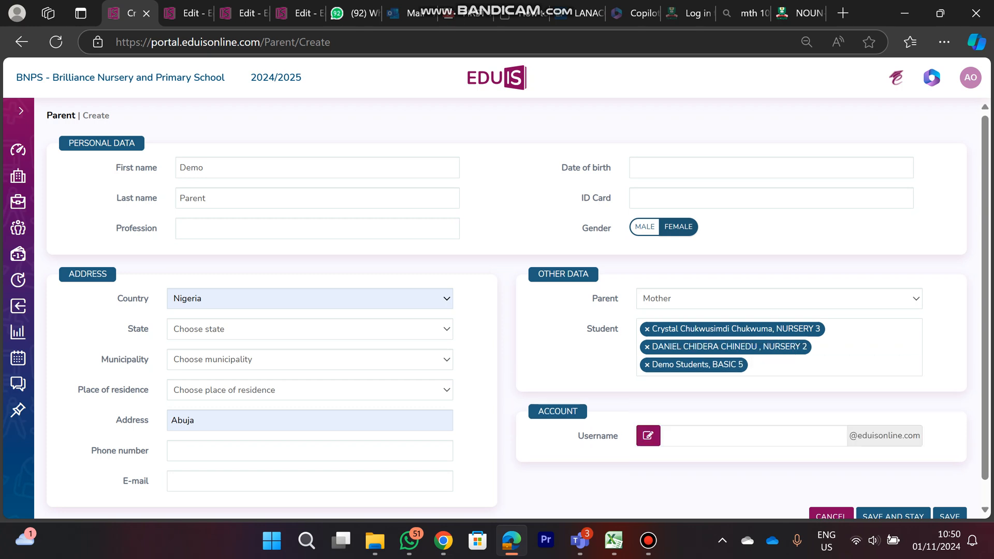
click(647, 347)
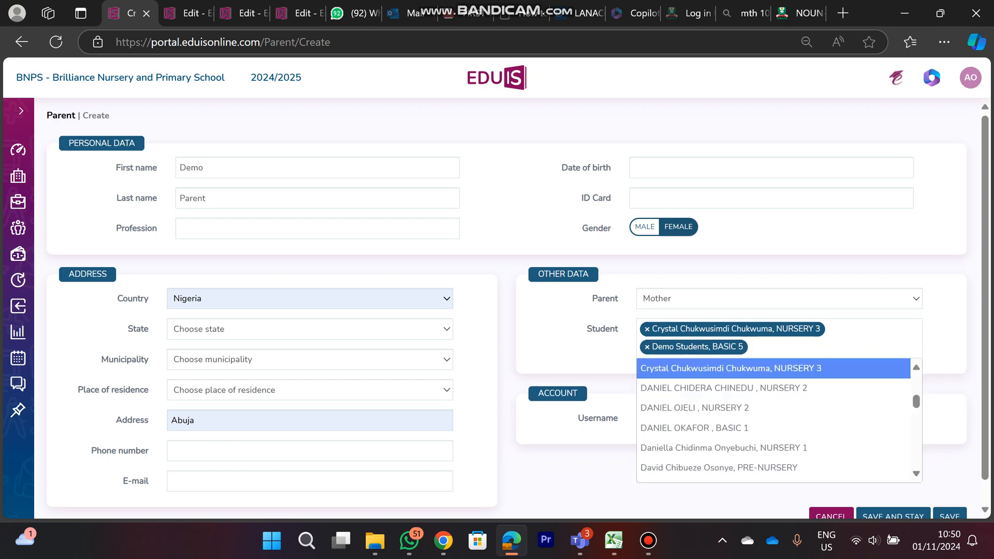
click(648, 328)
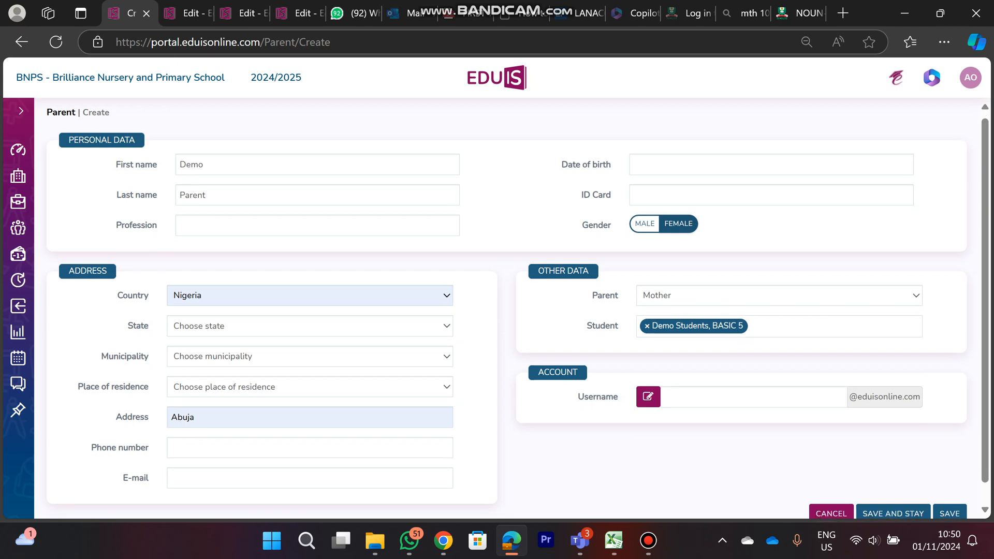
Generate the account username for the new parent and save the record
scroll(497, 311, down, 1)
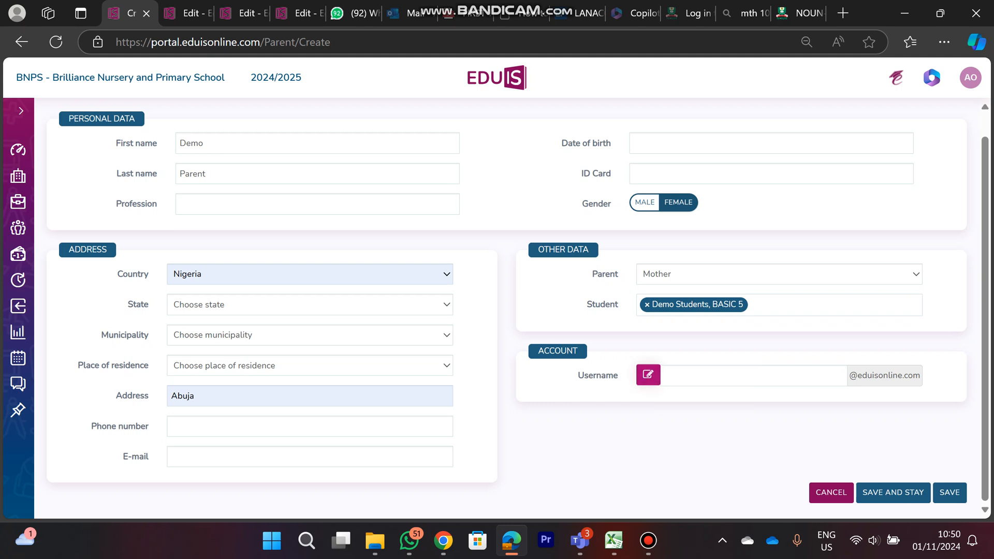
click(648, 375)
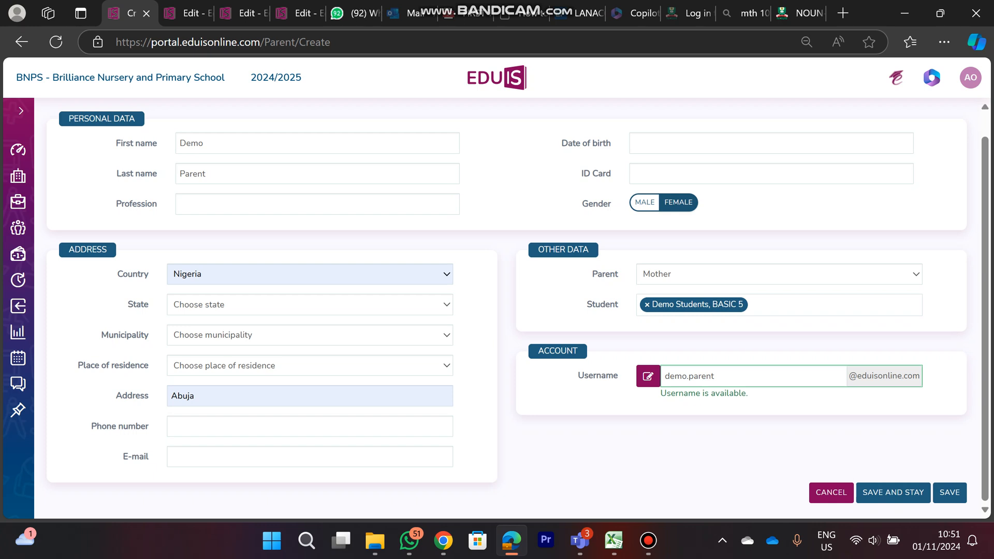
click(949, 493)
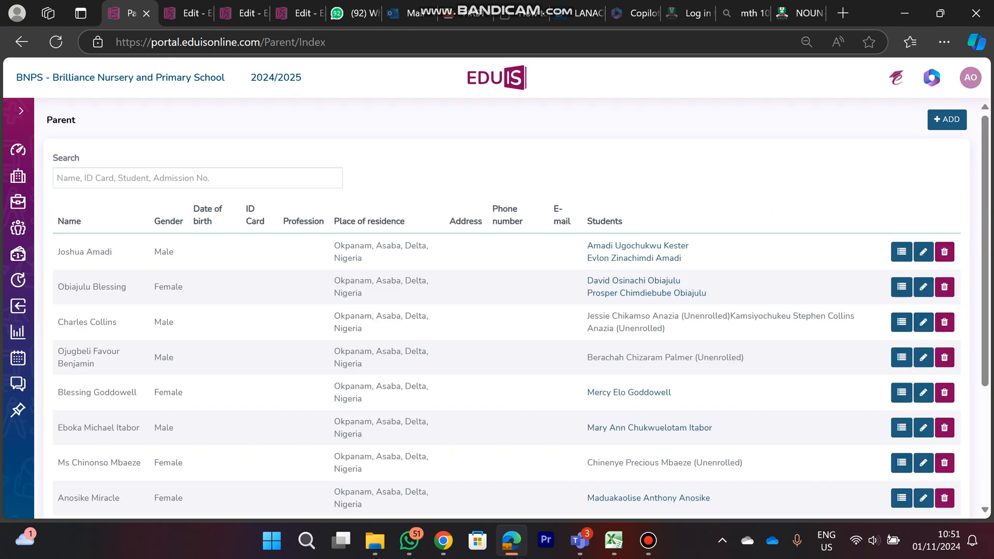
Open the student list in the School Administrator section
click(21, 110)
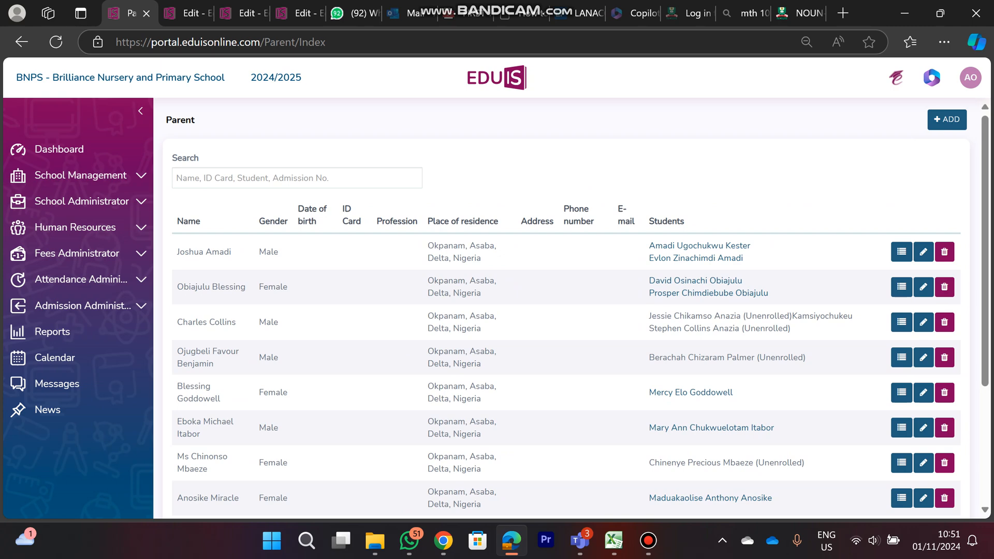
click(81, 201)
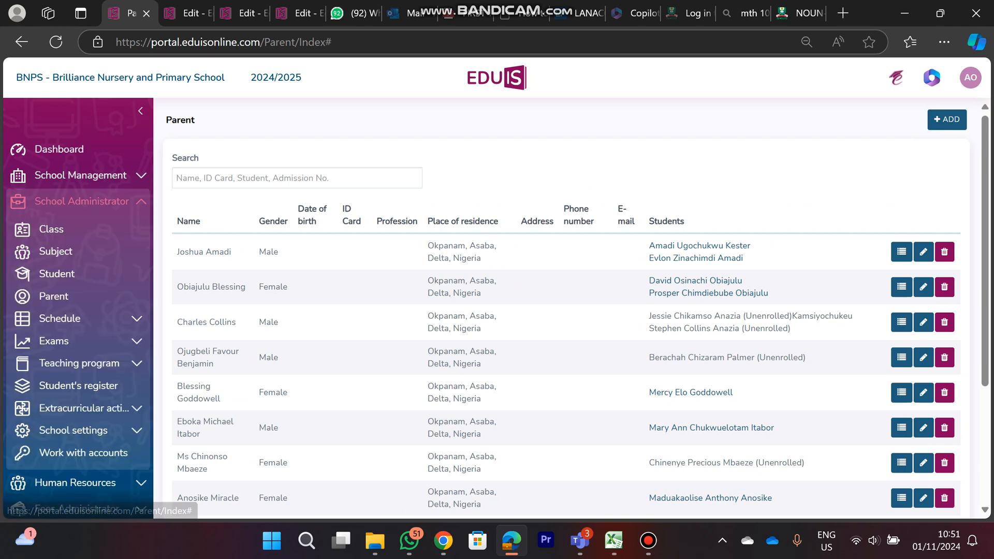
scroll(578, 310, down, 3)
scroll(570, 311, up, 3)
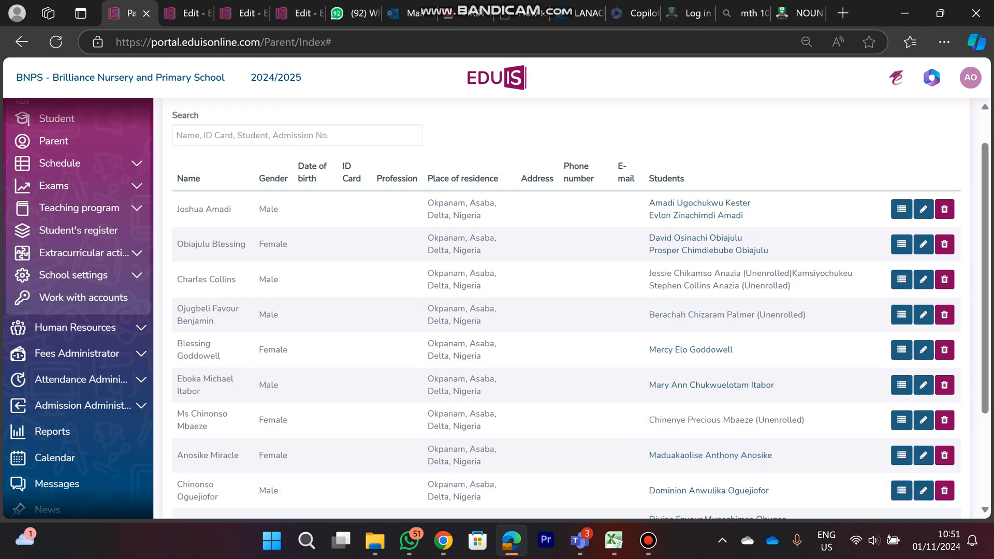
scroll(78, 310, up, 3)
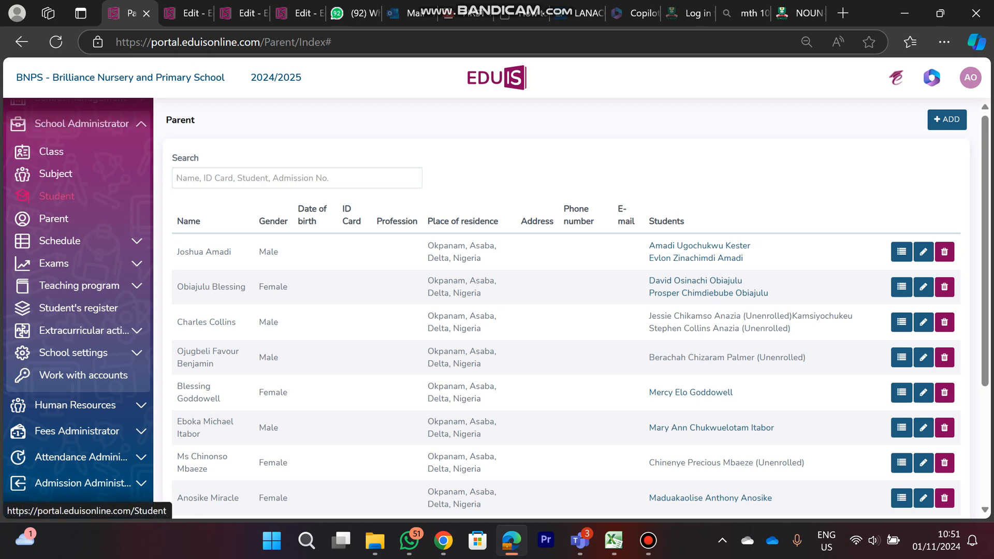
click(57, 196)
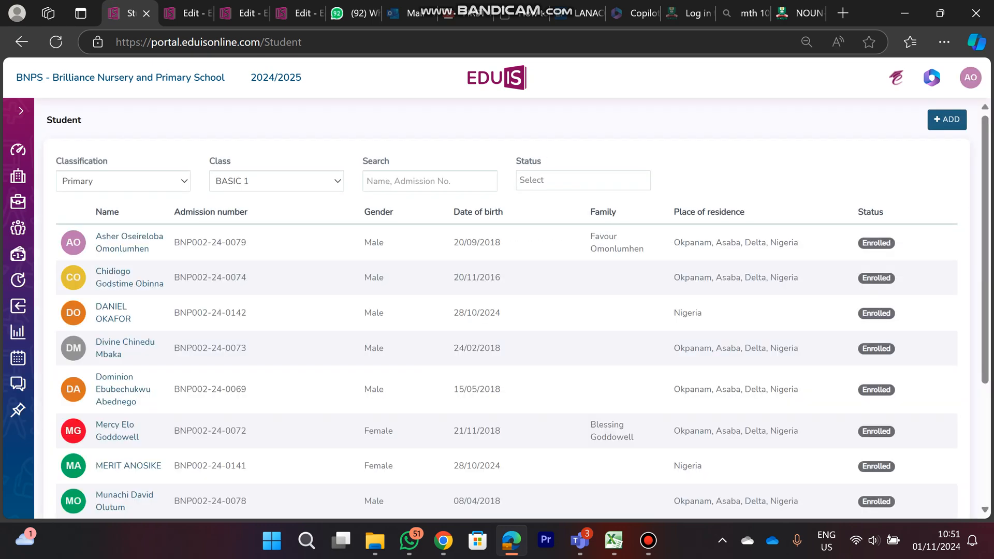
Filter the student list to class BASIC 5 within the Primary classification
click(123, 181)
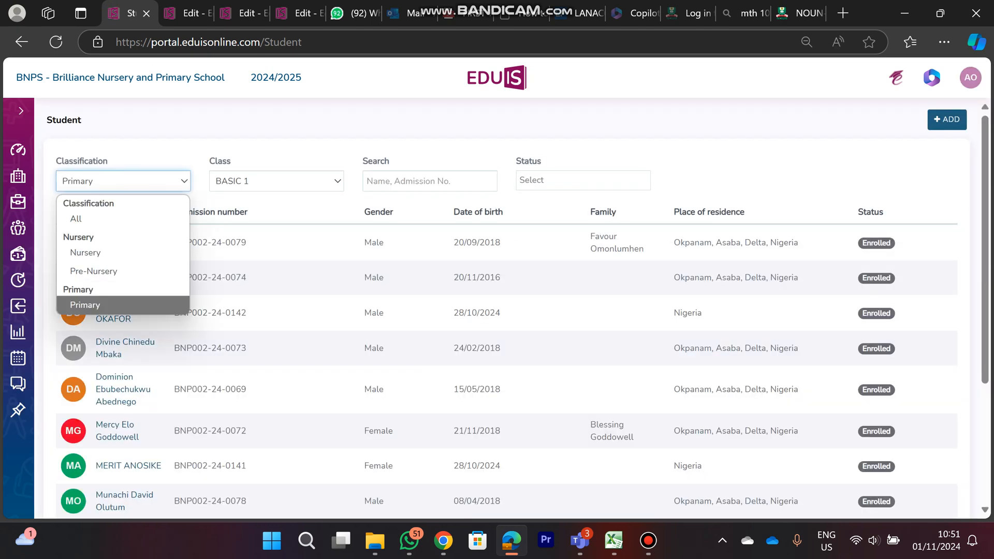
click(277, 180)
click(232, 297)
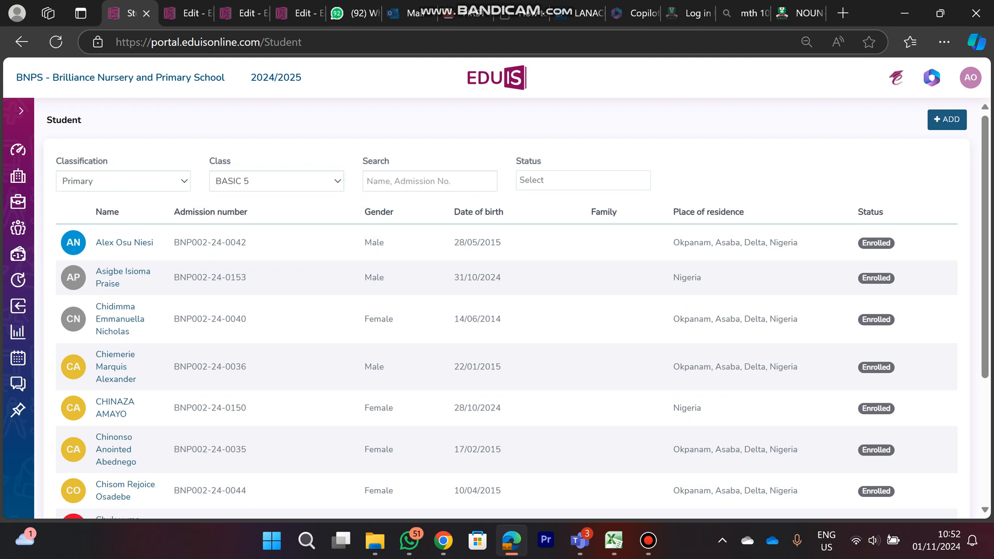
Search the BASIC 5 student list for "demo" and open the demo student's record for editing
click(429, 181)
text(demo)
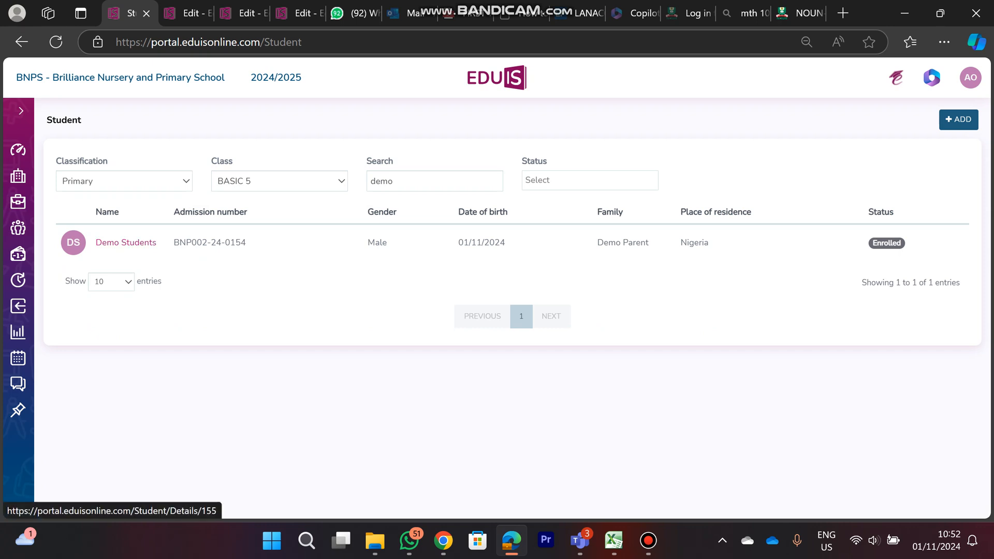
click(126, 243)
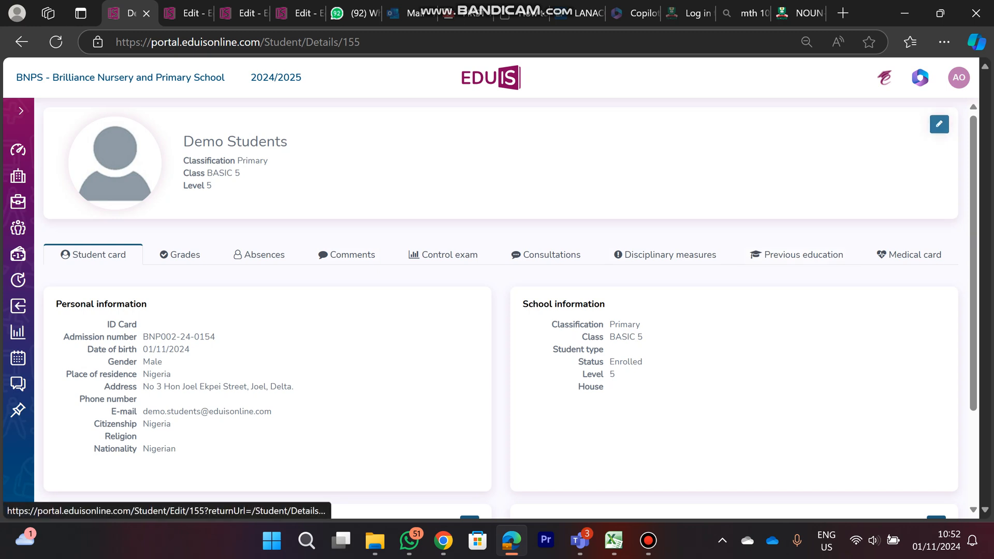
click(939, 124)
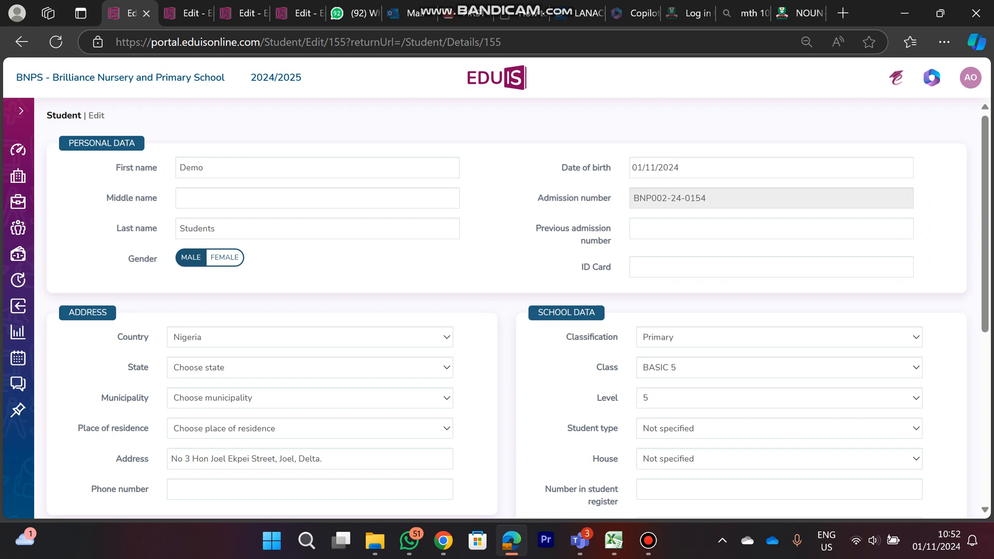
Set the demo student's status to Unenrolled in the school data
scroll(511, 309, down, 6)
scroll(511, 309, up, 6)
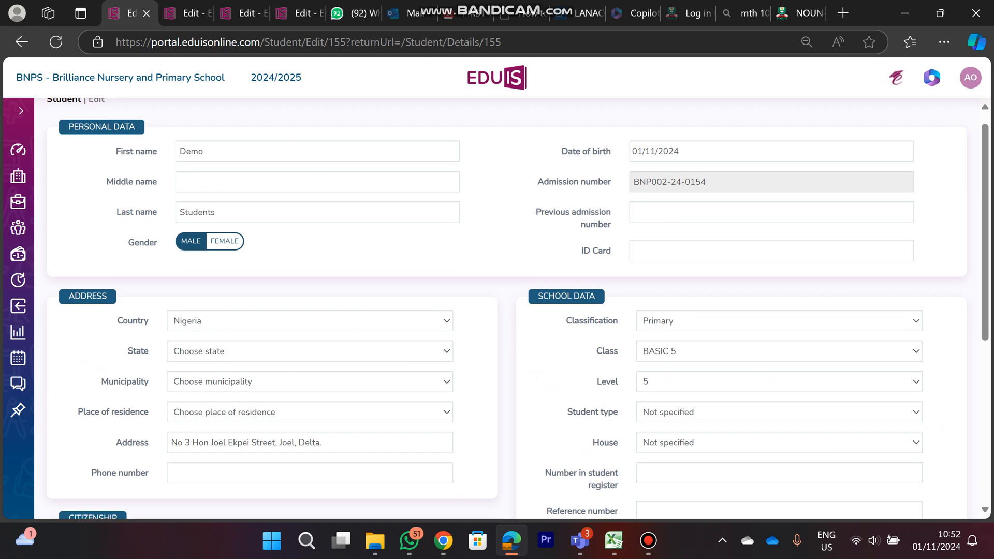
scroll(512, 308, down, 6)
scroll(511, 308, up, 6)
scroll(511, 309, down, 6)
scroll(511, 309, up, 6)
scroll(512, 309, down, 2)
scroll(512, 308, up, 2)
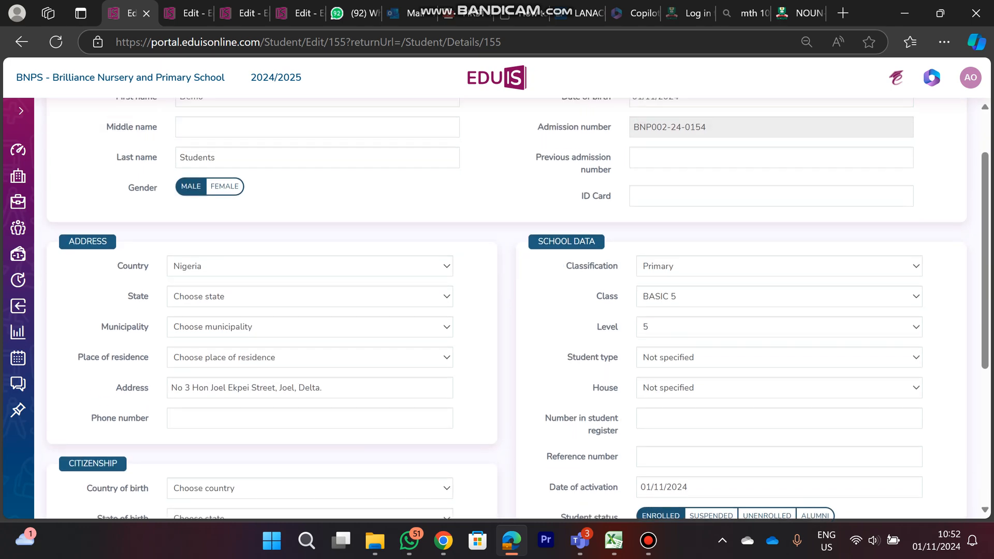
scroll(512, 309, down, 5)
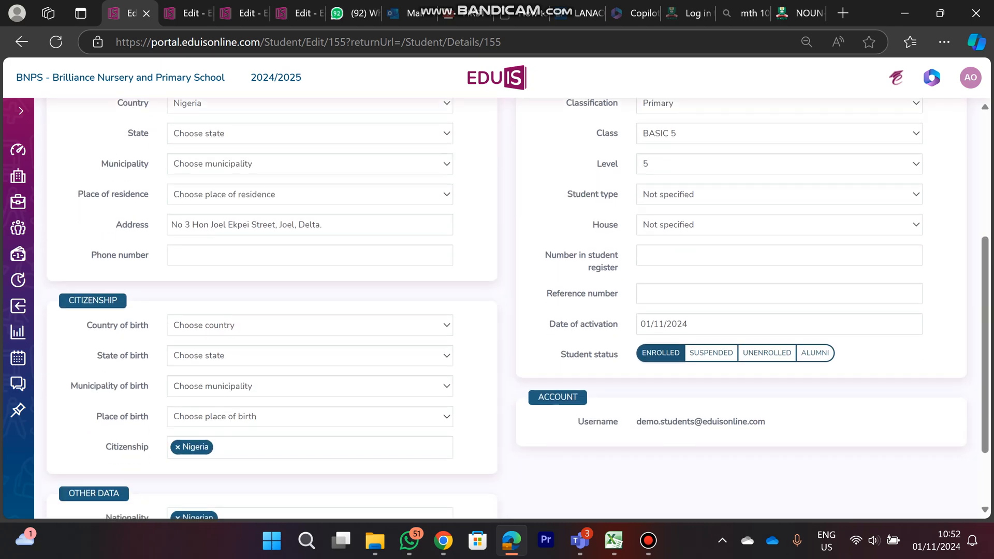
drag(560, 278, 633, 278)
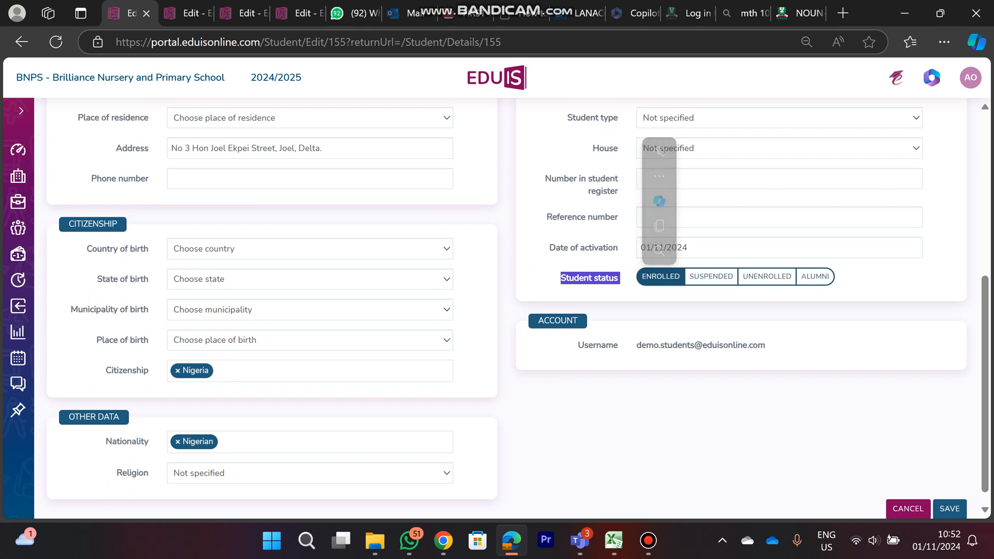
click(767, 276)
click(860, 280)
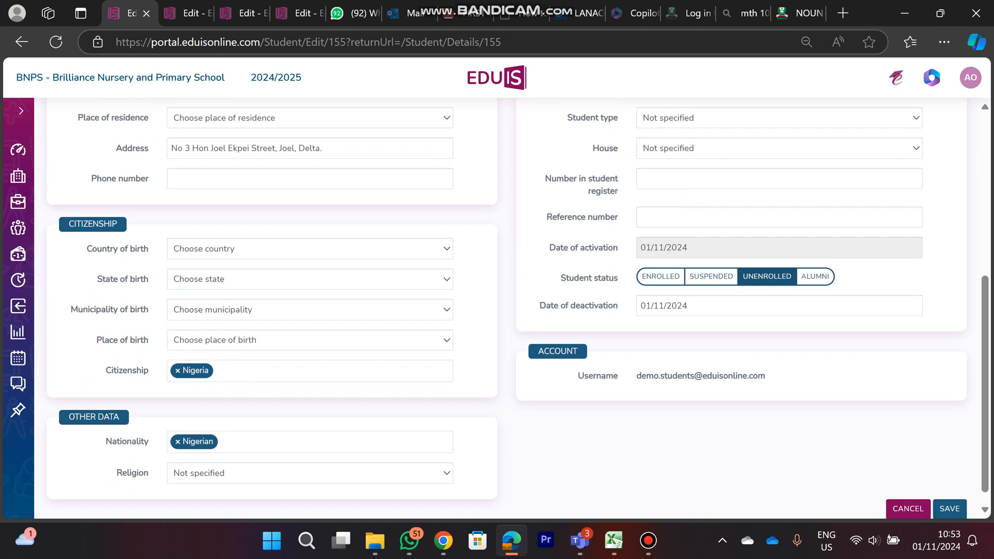
Set the student's date of deactivation to 11/09/2024 and save the record
click(779, 306)
key(Escape)
click(741, 306)
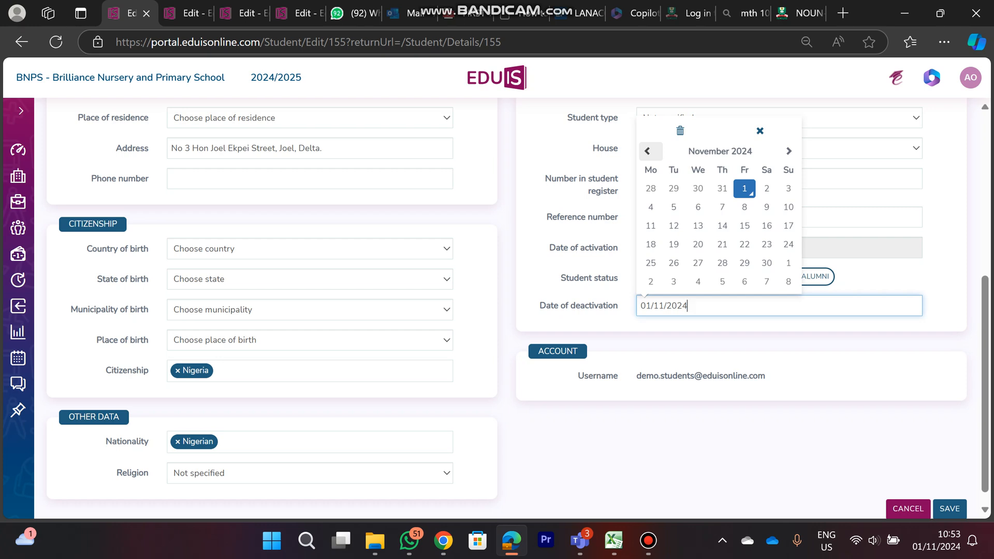
click(647, 151)
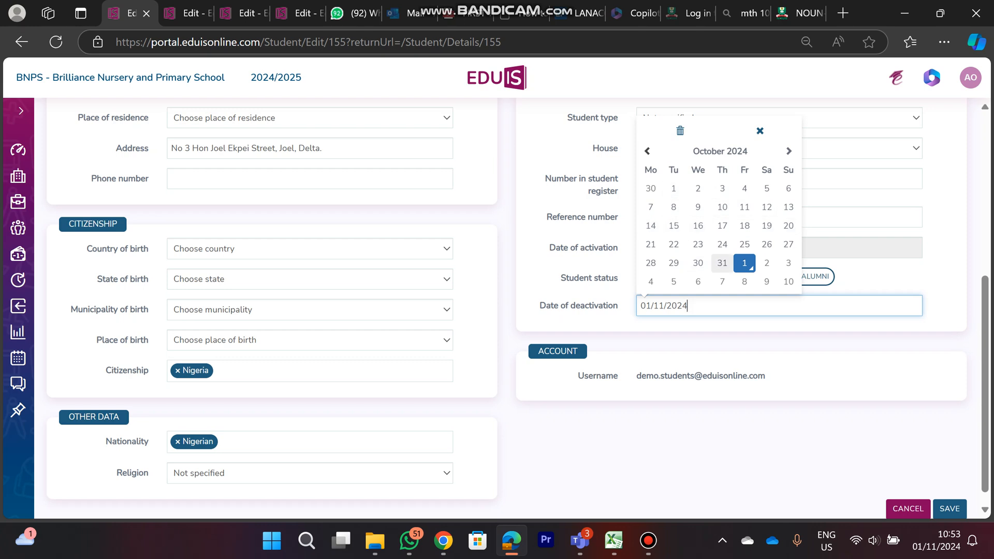
click(648, 150)
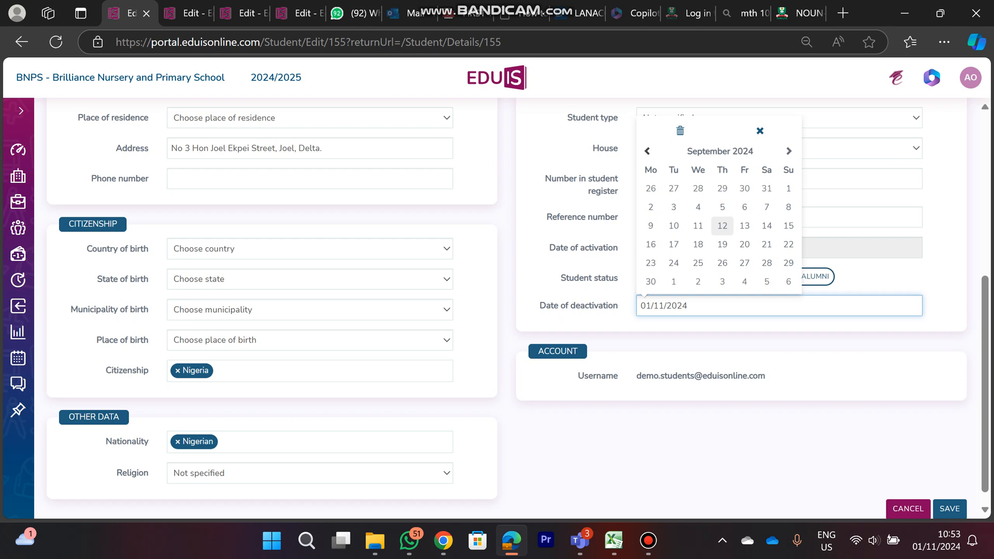
click(698, 226)
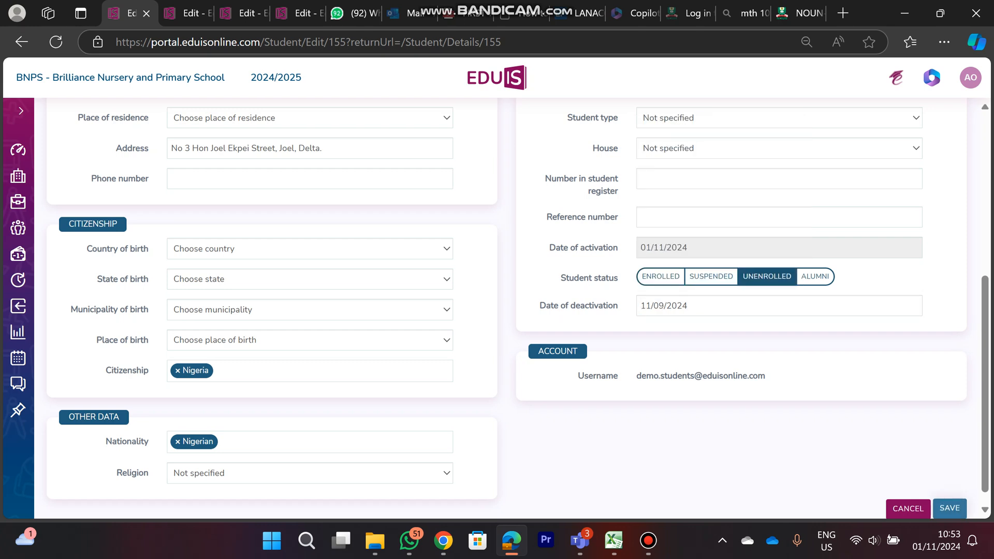
click(950, 508)
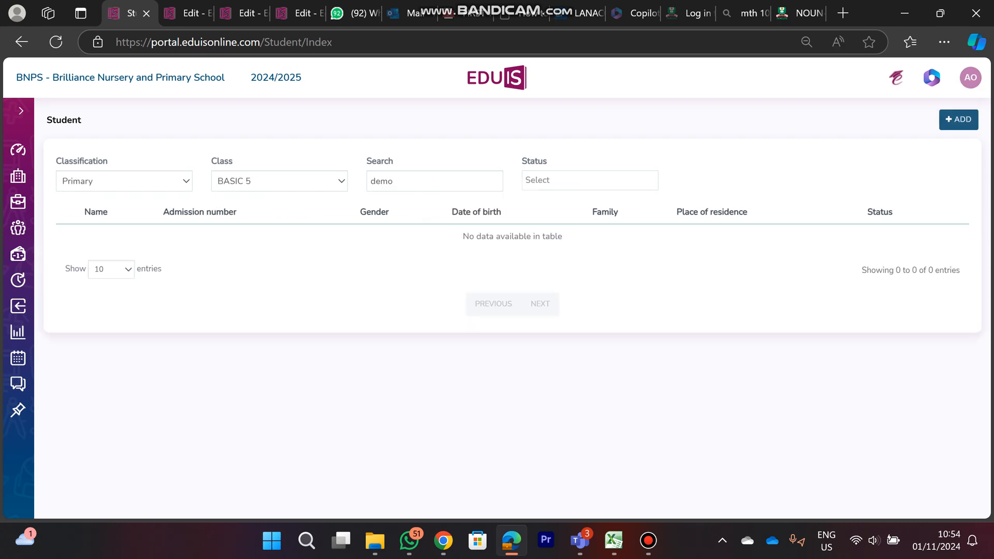
Filter the BASIC 5 student list to status Unenrolled and search it for "demo"
double_click(409, 181)
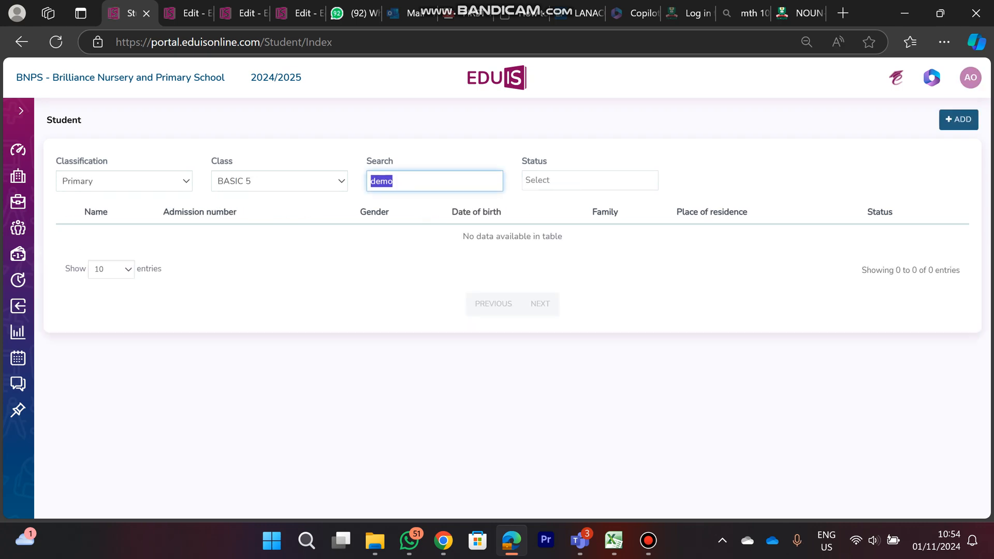
key(BackSpace)
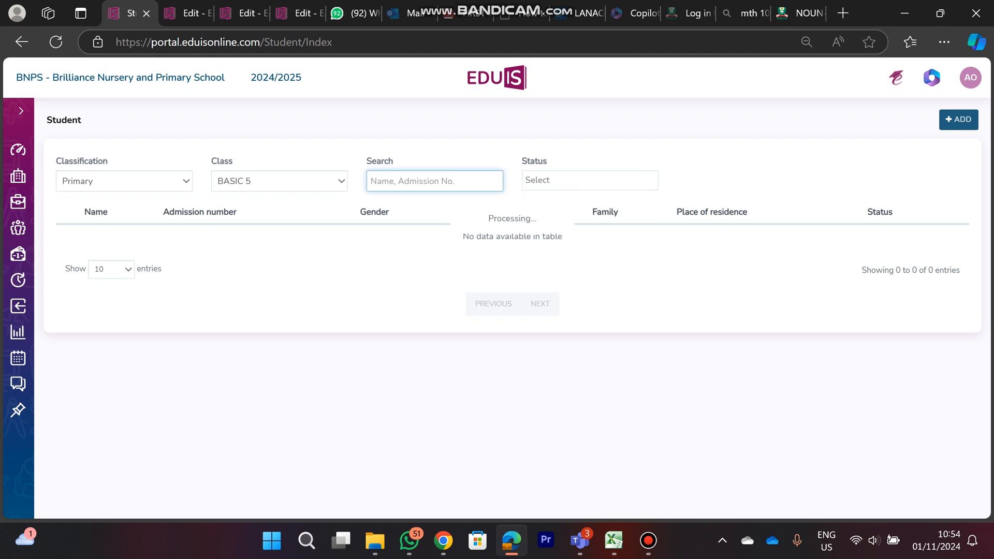
click(589, 181)
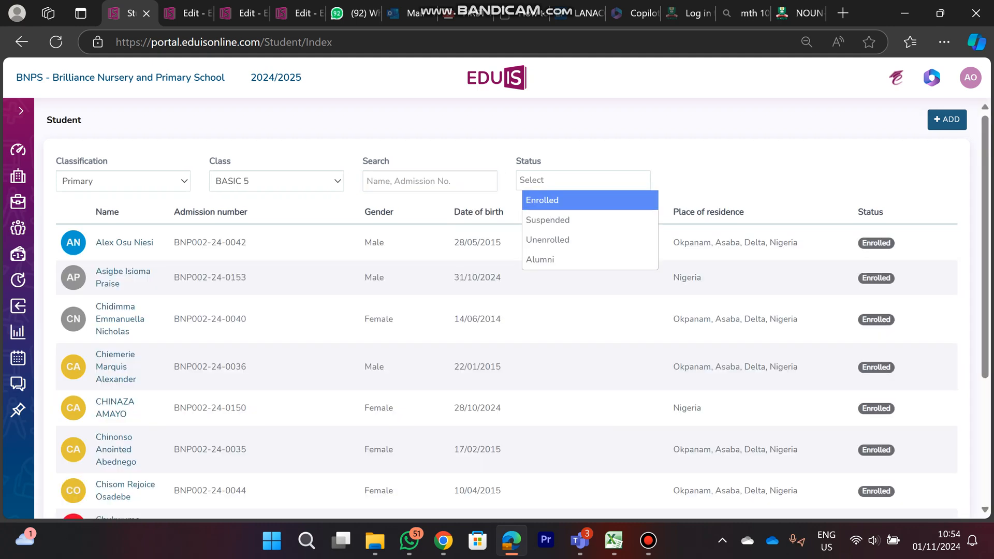
key(Down)
key(Down)
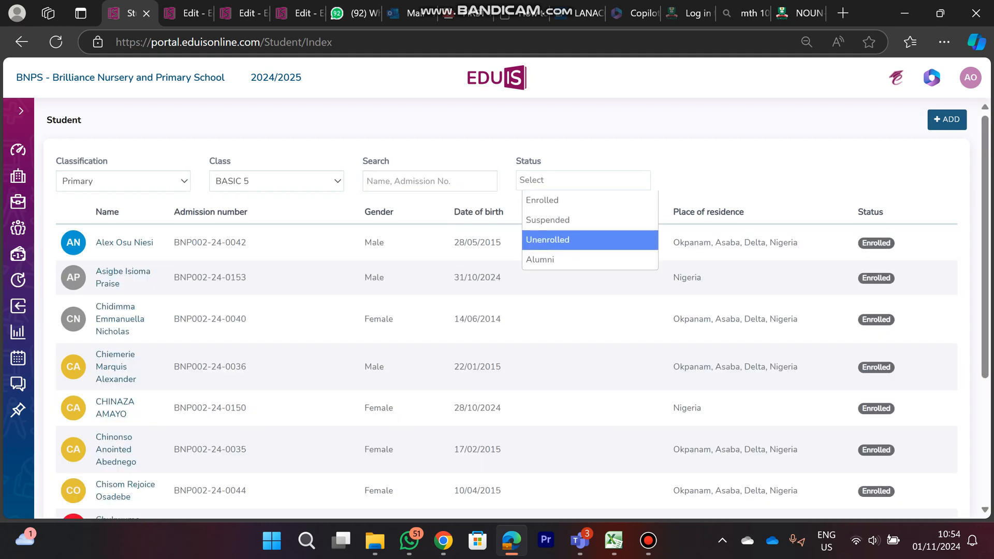
key(Return)
text(demo)
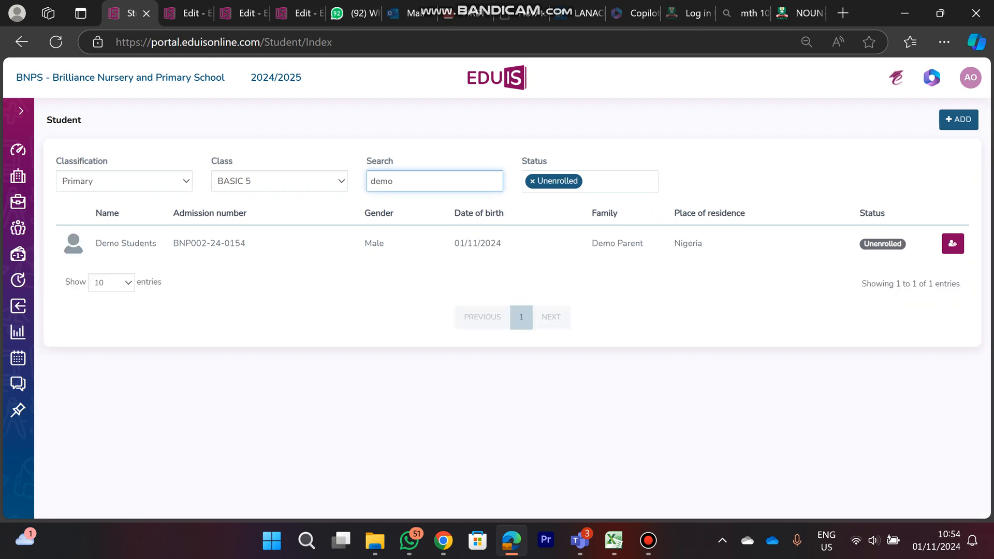
Clear the student search and switch the status filter from Unenrolled to Enrolled
key(ctrl+a)
key(BackSpace)
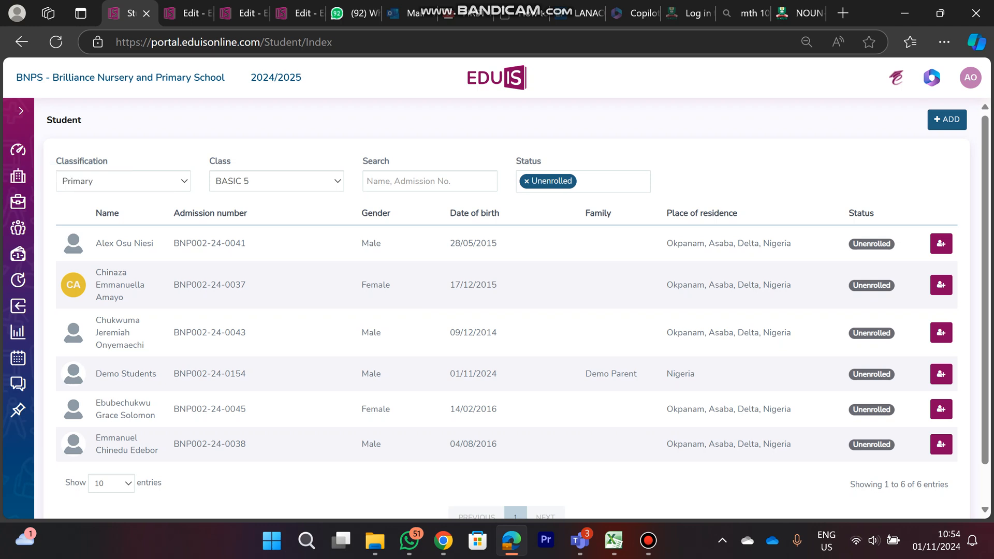
click(123, 182)
click(526, 182)
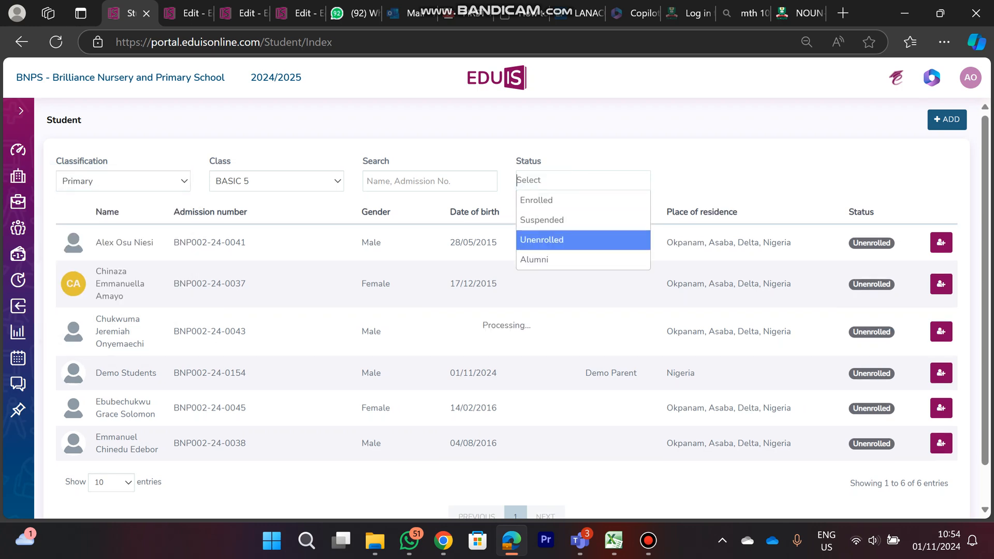
click(545, 200)
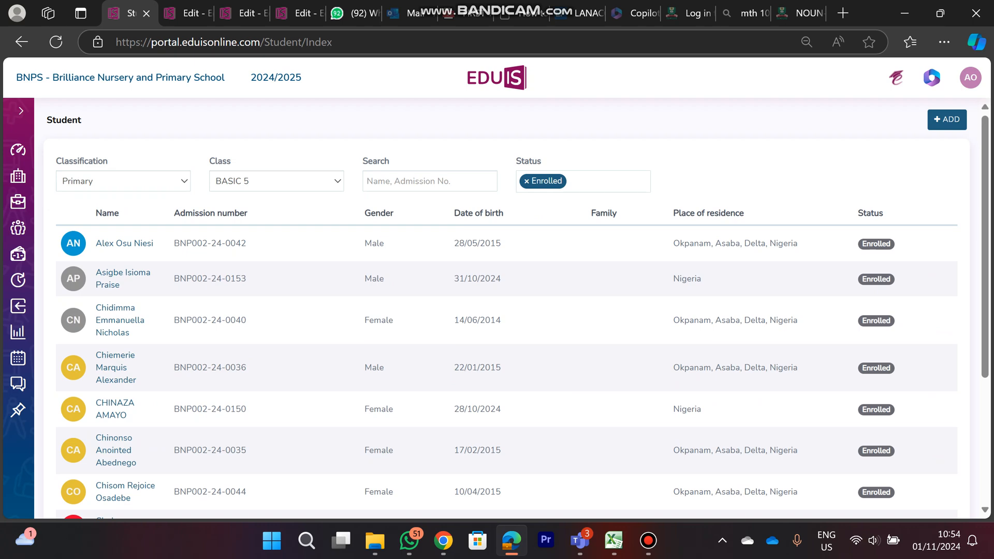
Open the parent list in the School Administrator section, search for "demo" and check the student linked to the demo parent
click(21, 111)
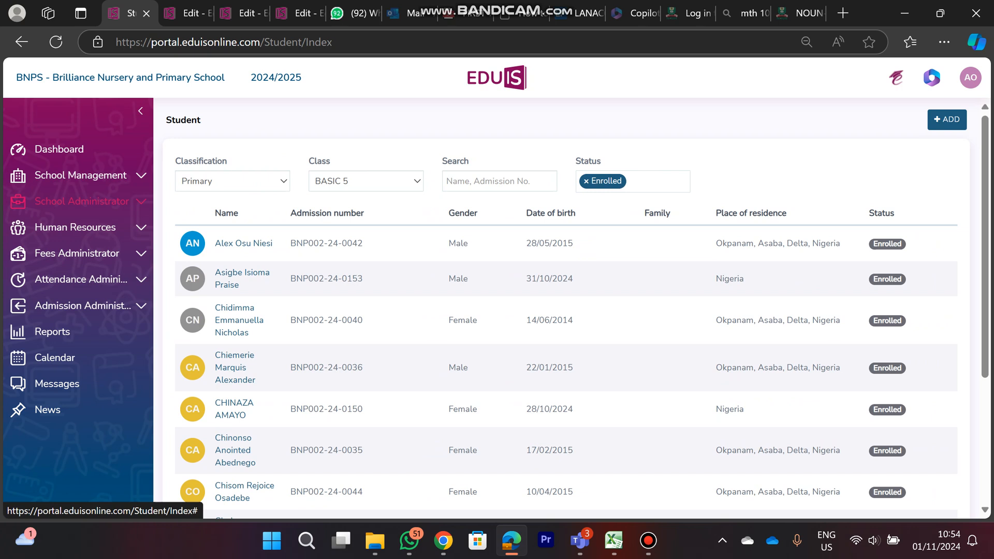
click(81, 201)
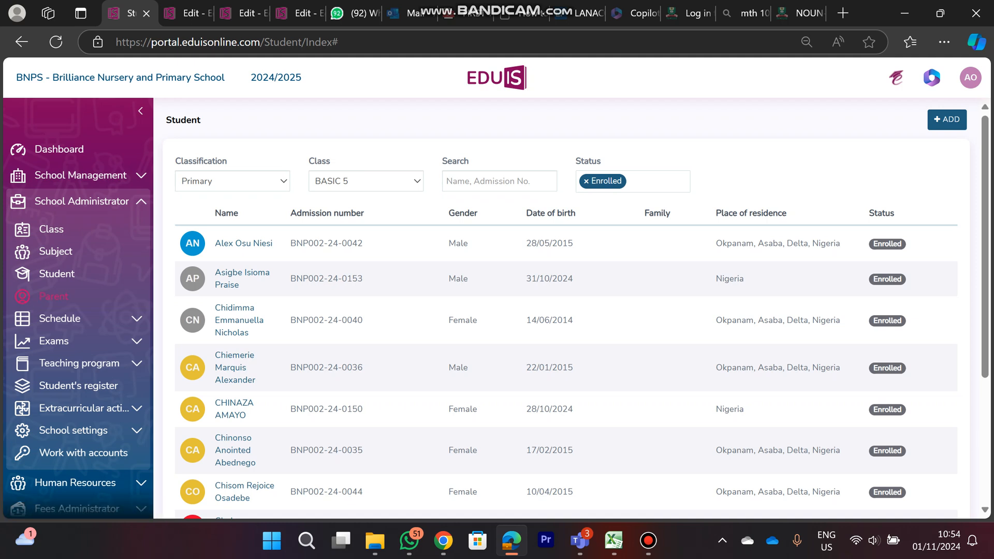
click(53, 296)
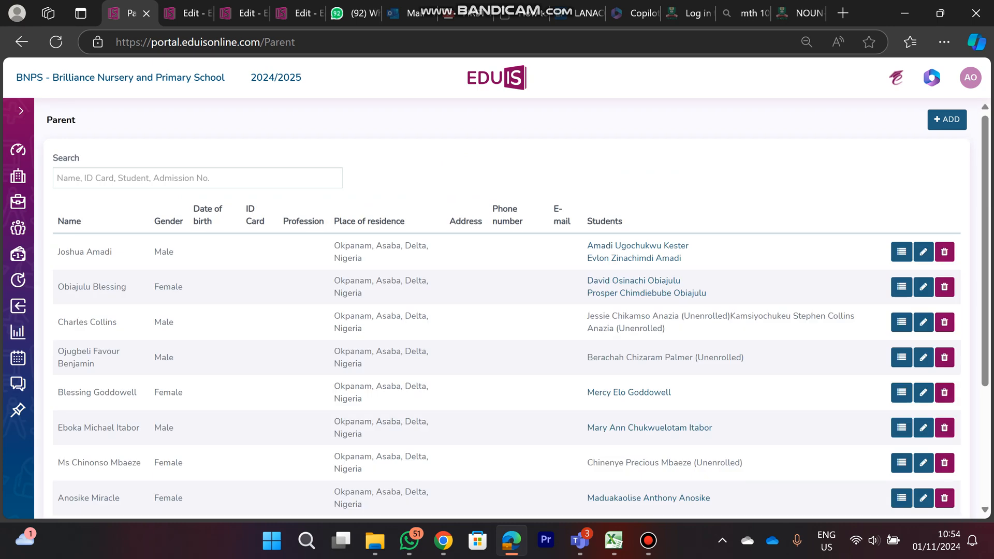
click(197, 178)
text(demo)
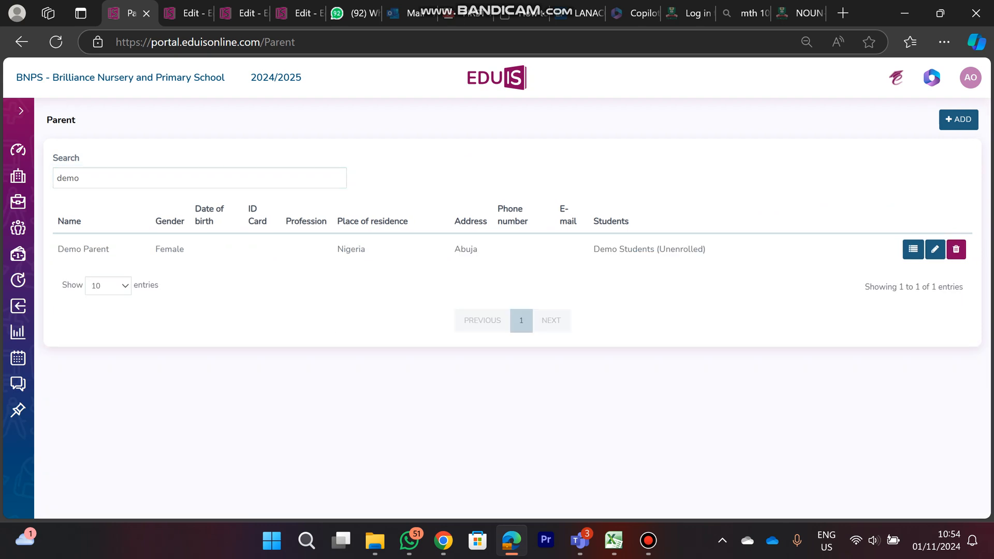
drag(593, 249, 705, 249)
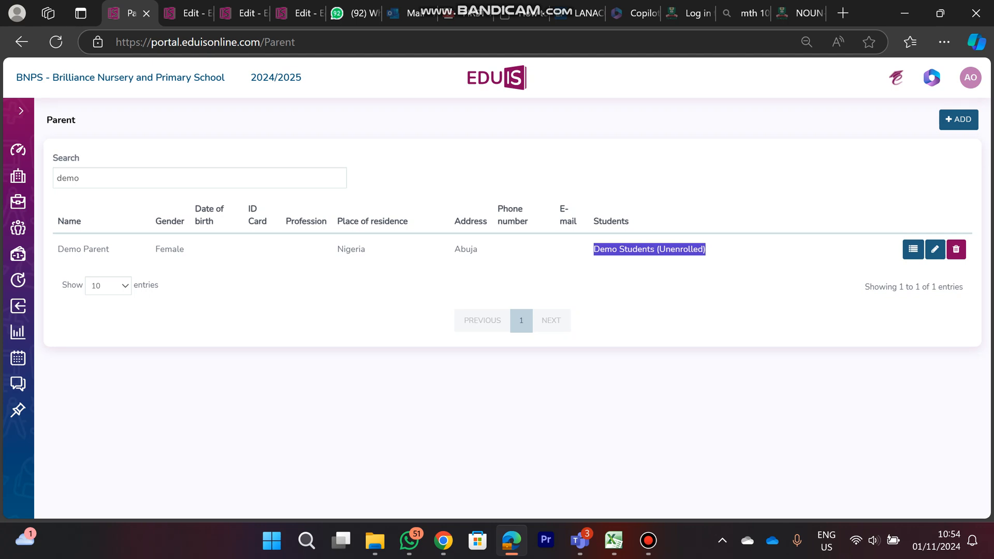
click(729, 254)
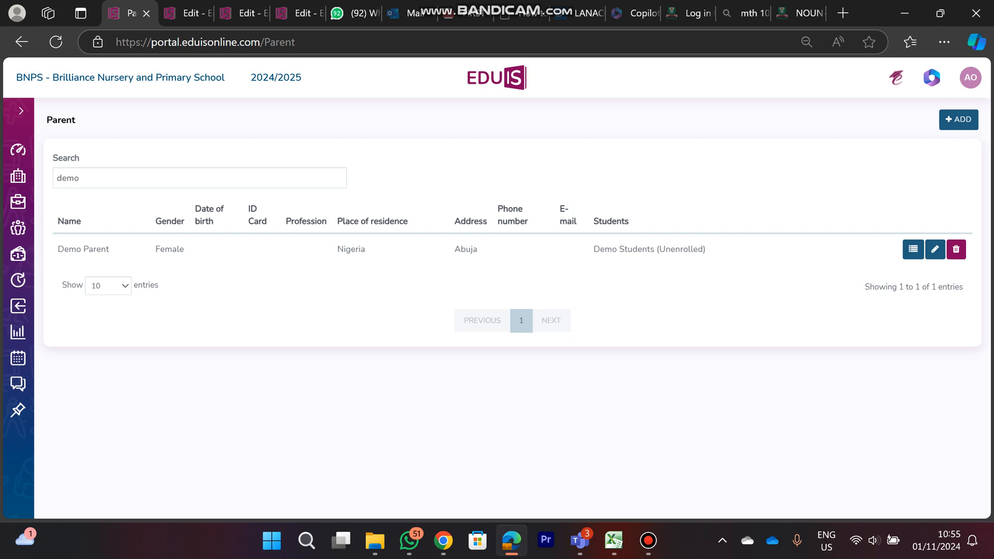
Delete the demo parent's record, then clear the search and look through the full parent list
click(956, 249)
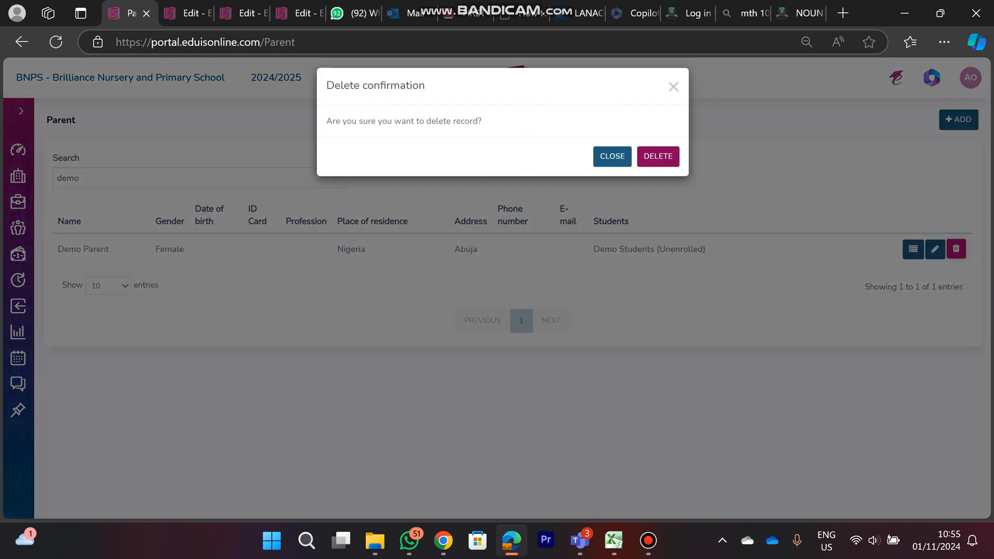
click(658, 164)
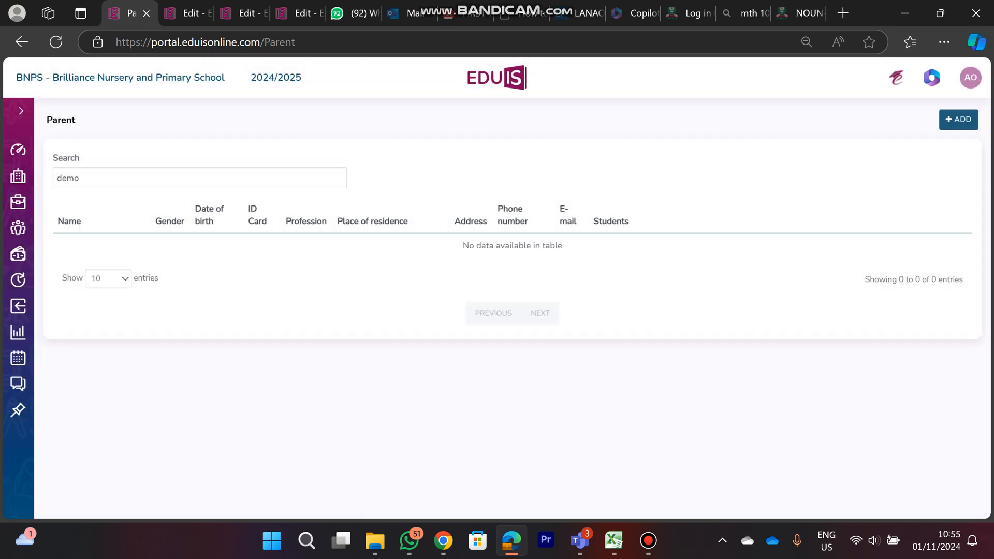
drag(82, 178, 55, 179)
key(BackSpace)
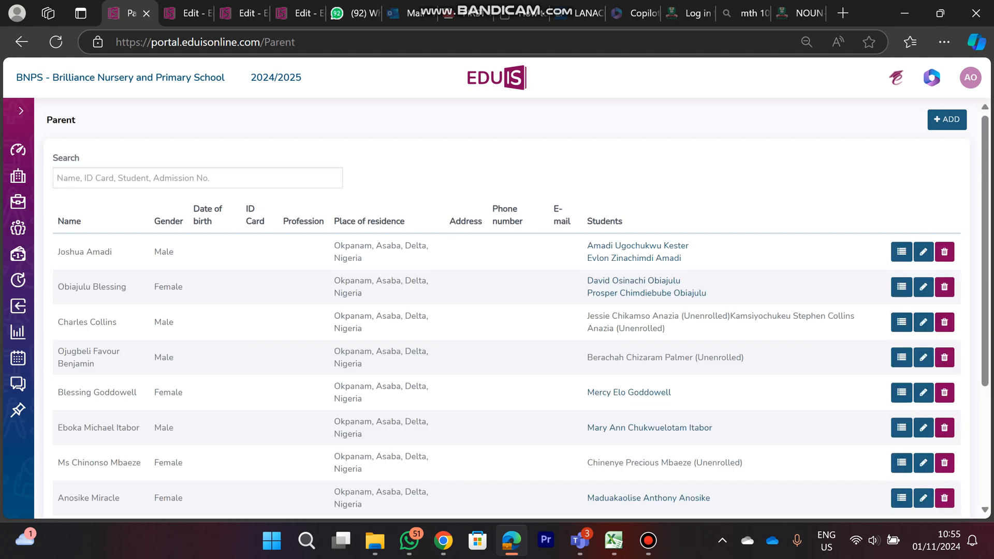
scroll(508, 310, down, 3)
scroll(507, 311, up, 2)
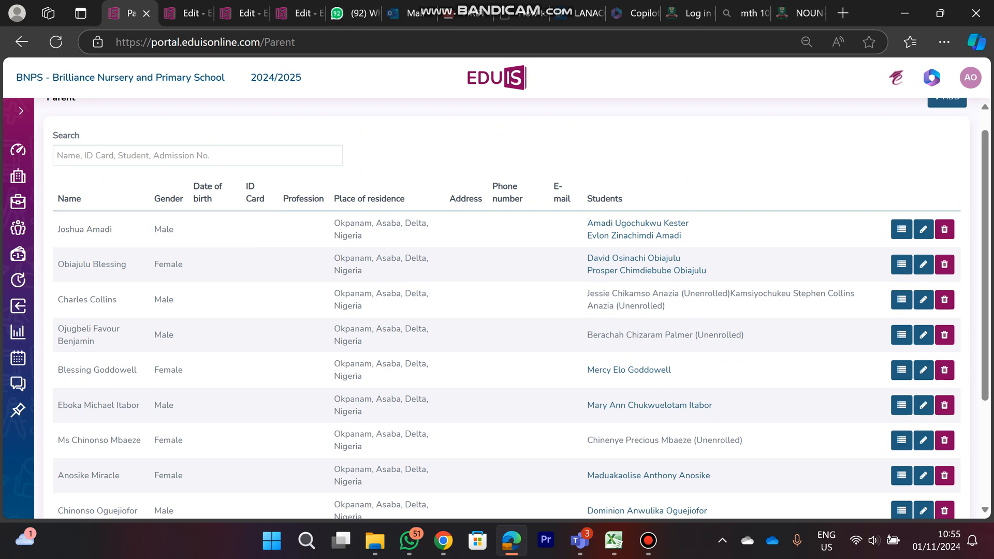
scroll(497, 310, down, 3)
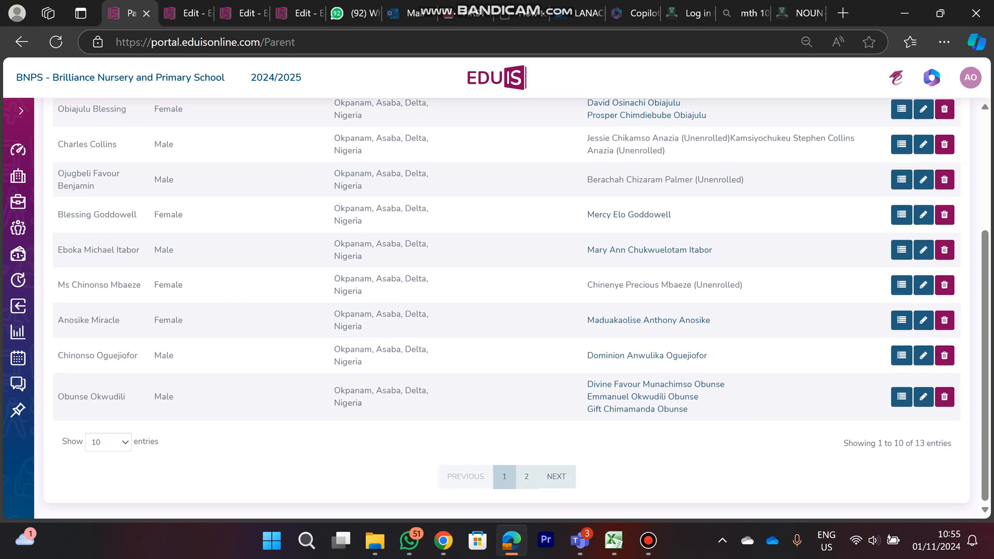